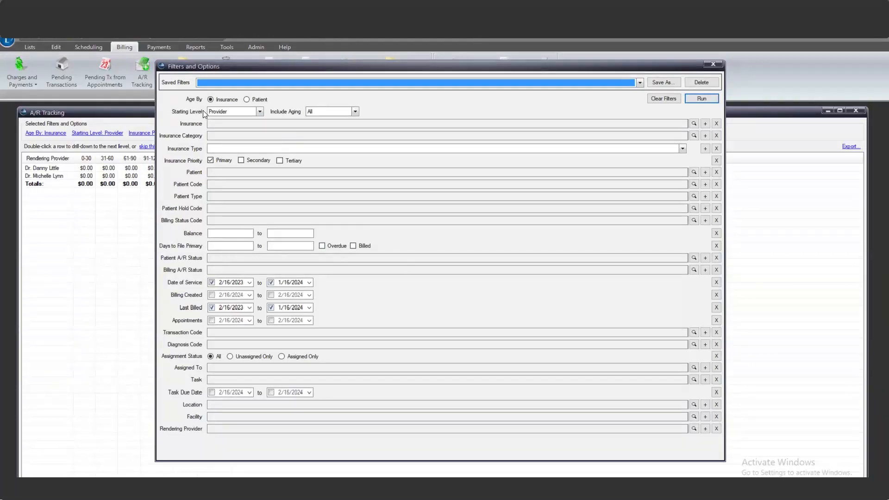
- Load the saved filter ALL PRIMARY INSURANCE AGING, and switch to CLAIMS ASSIGNED TO BILLER 1
{"action": "left_click", "coordinate": [638, 85]}
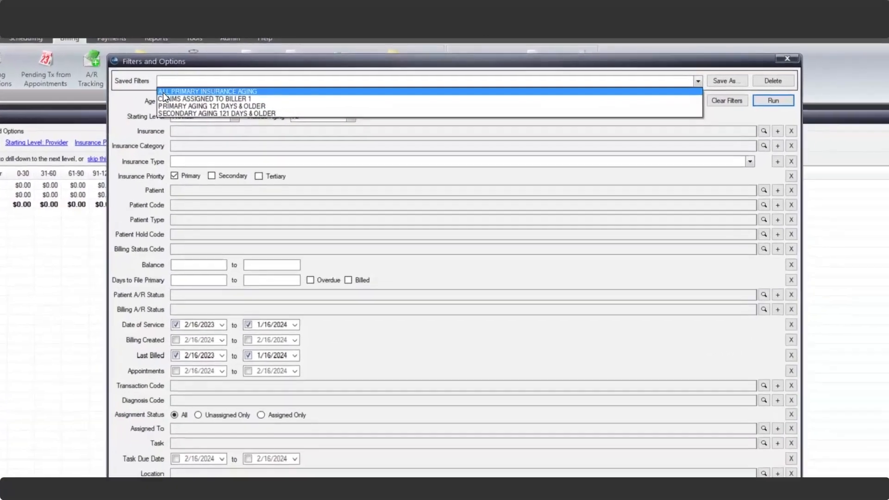
{"action": "left_click", "coordinate": [215, 91]}
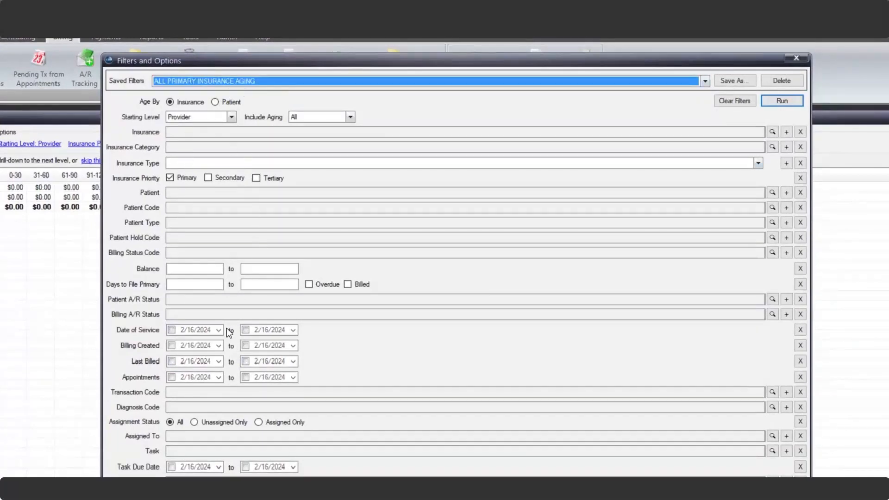
{"action": "left_click", "coordinate": [705, 81]}
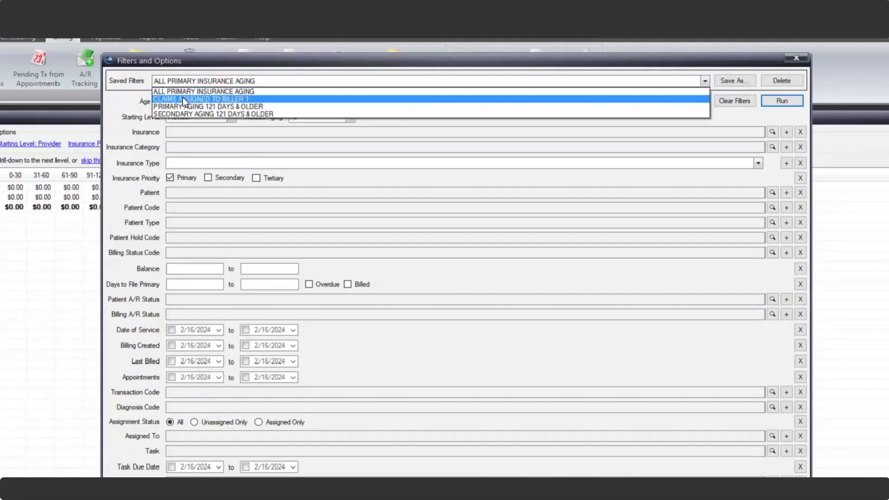
{"action": "left_click", "coordinate": [182, 99]}
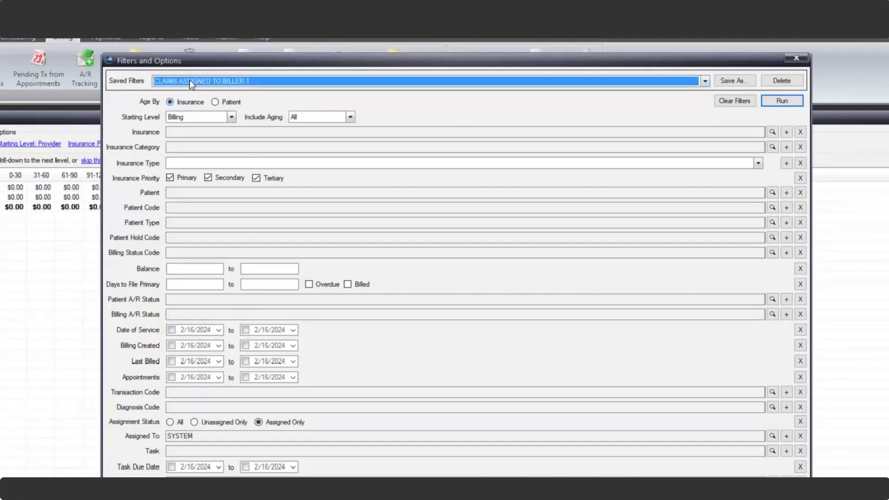
{"action": "left_click", "coordinate": [234, 81]}
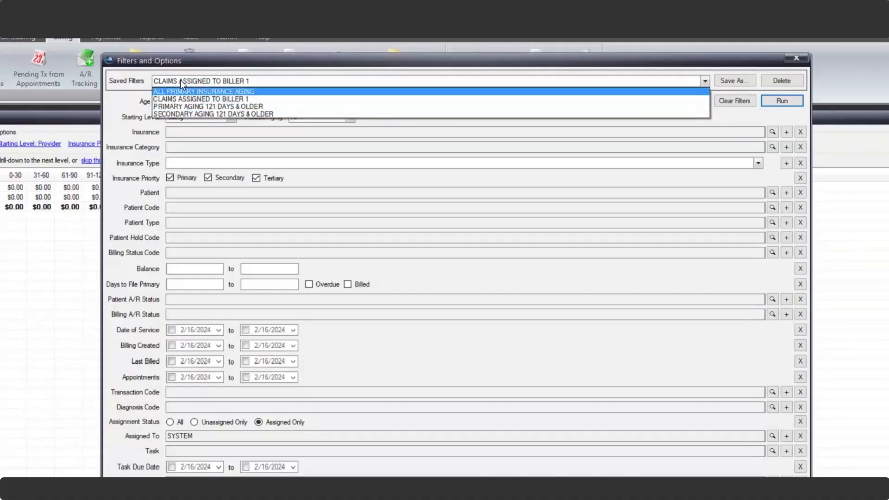
{"action": "left_click", "coordinate": [123, 78]}
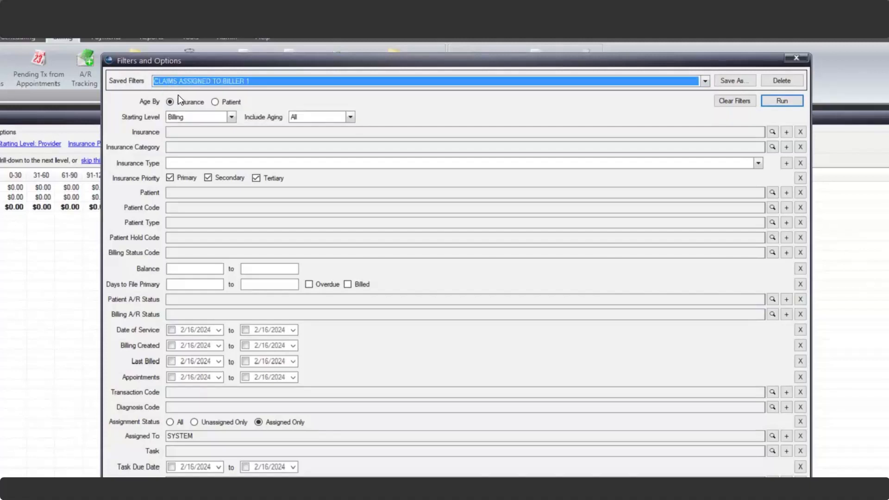
- Clear all filter settings and include all aging periods
{"action": "left_click", "coordinate": [729, 102]}
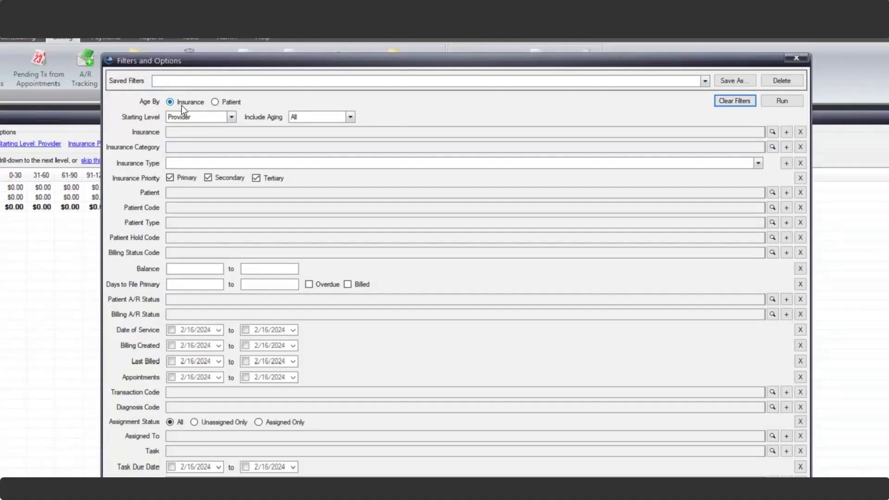
{"action": "left_click", "coordinate": [302, 120]}
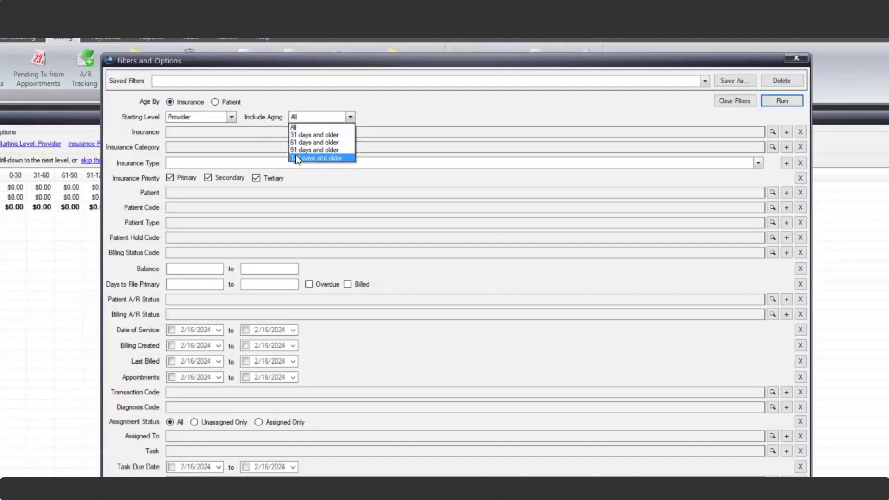
{"action": "left_click", "coordinate": [307, 127]}
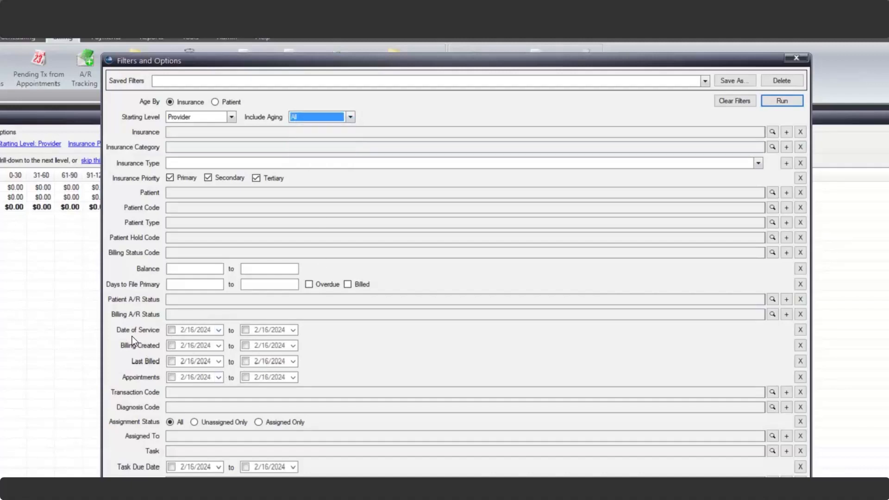
- Set the Date of Service range to 2/16/2023 through 1/16/2024 and enable the Last Billed range ending 1/16/2024
{"action": "left_click", "coordinate": [171, 329]}
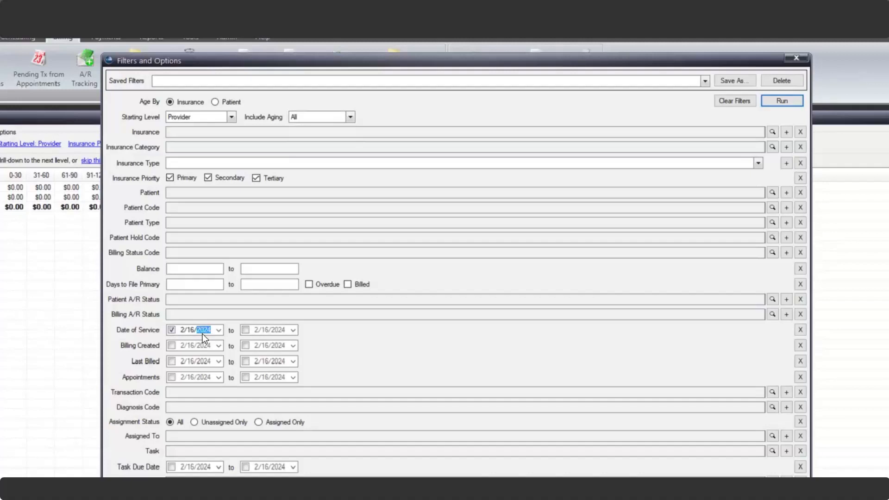
{"action": "left_click", "coordinate": [249, 330]}
{"action": "left_click", "coordinate": [171, 361]}
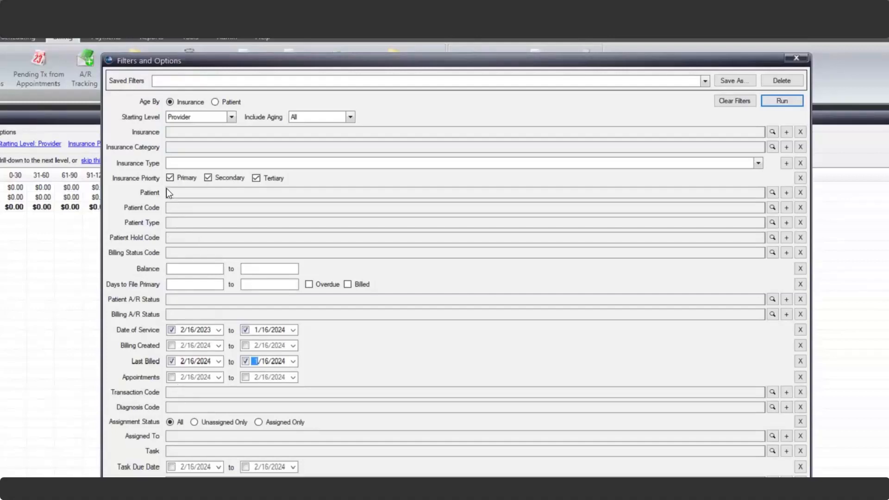
- Limit the Insurance filter to the company AETNA
{"action": "left_click", "coordinate": [177, 131]}
{"action": "left_click", "coordinate": [773, 132]}
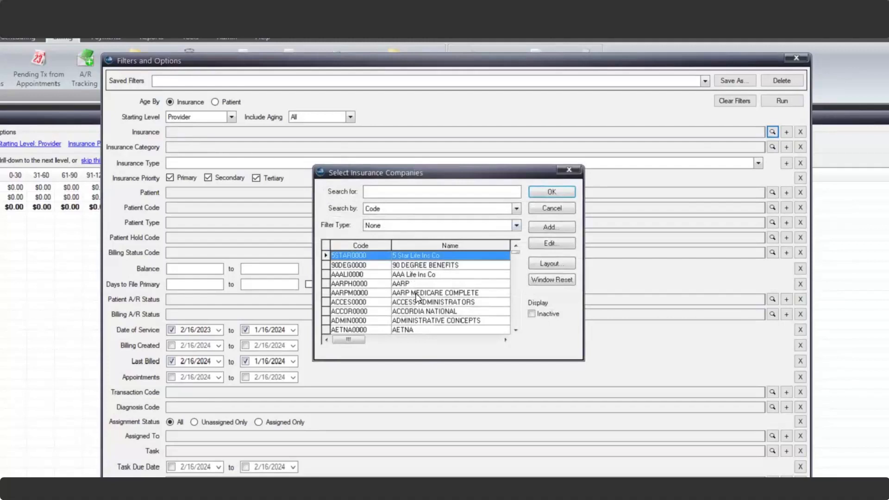
{"action": "left_click", "coordinate": [417, 329]}
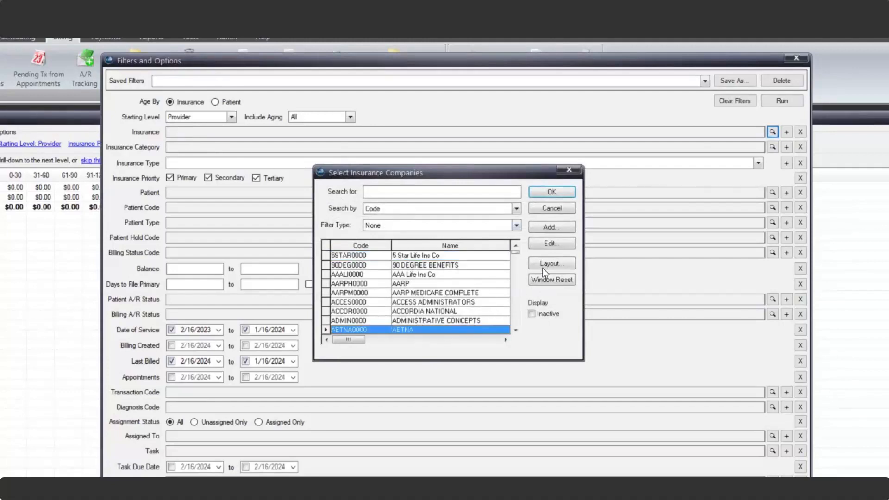
{"action": "left_click", "coordinate": [552, 196]}
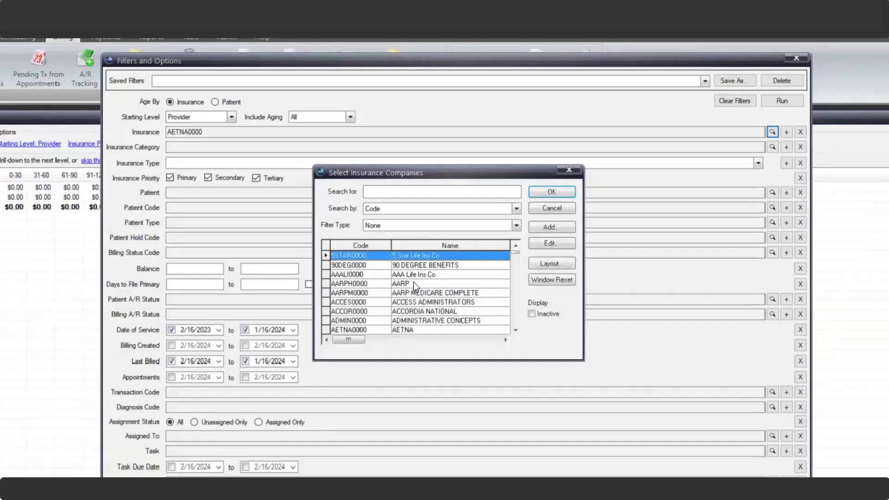
- Replace the Insurance filter's selection with the codes 5STAR0000, AARPH0000, APWUP0000, ARCAD0000 and ASSUR0001
{"action": "left_click", "coordinate": [413, 283], "text": "ctrl"}
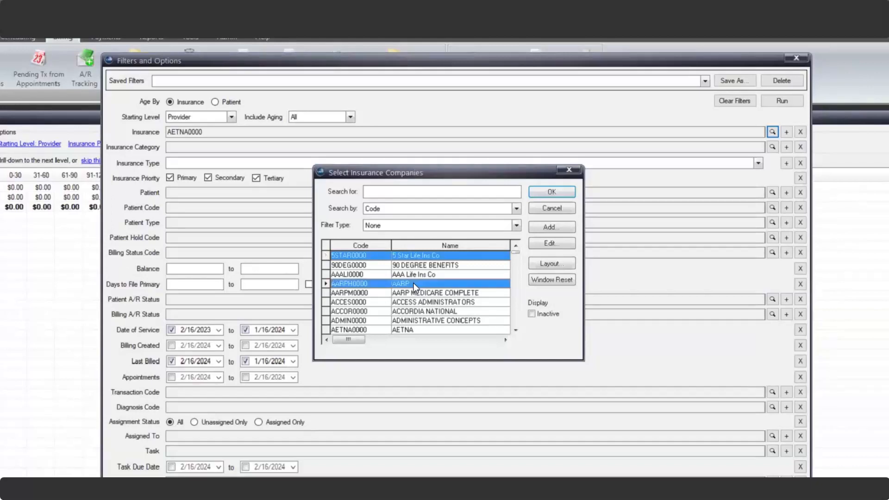
{"action": "left_click", "coordinate": [515, 316]}
{"action": "left_click", "coordinate": [515, 316]}
{"action": "left_click", "coordinate": [459, 293], "text": "ctrl"}
{"action": "left_click", "coordinate": [452, 313], "text": "ctrl"}
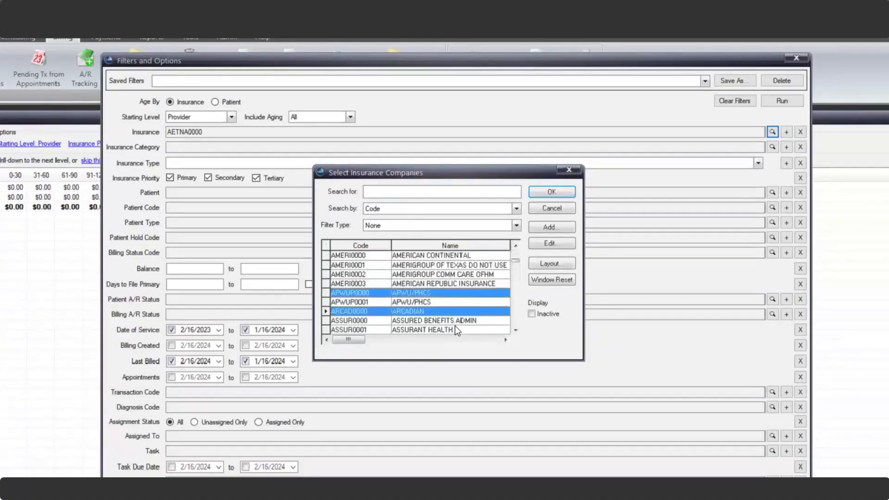
{"action": "left_click", "coordinate": [455, 329], "text": "ctrl"}
{"action": "left_click", "coordinate": [552, 192]}
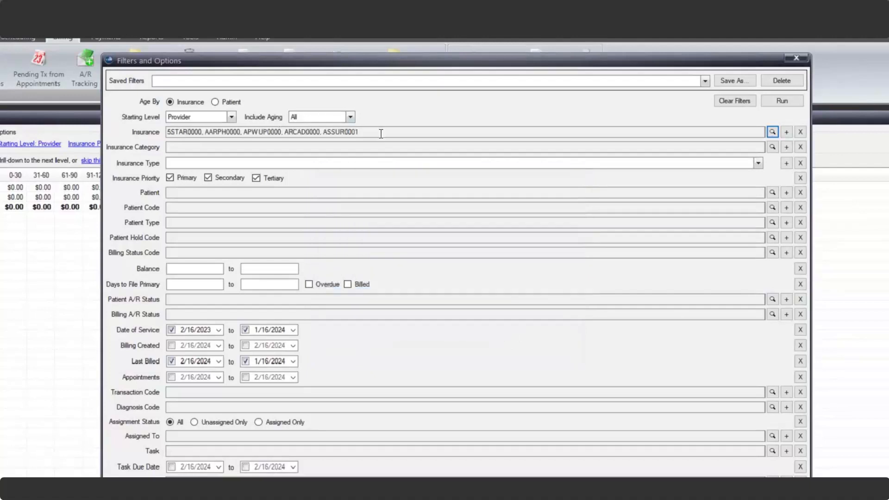
- Switch the Insurance filter to exclude the selected companies, and clear that filter
{"action": "left_click_drag", "start_coordinate": [357, 133], "coordinate": [168, 134]}
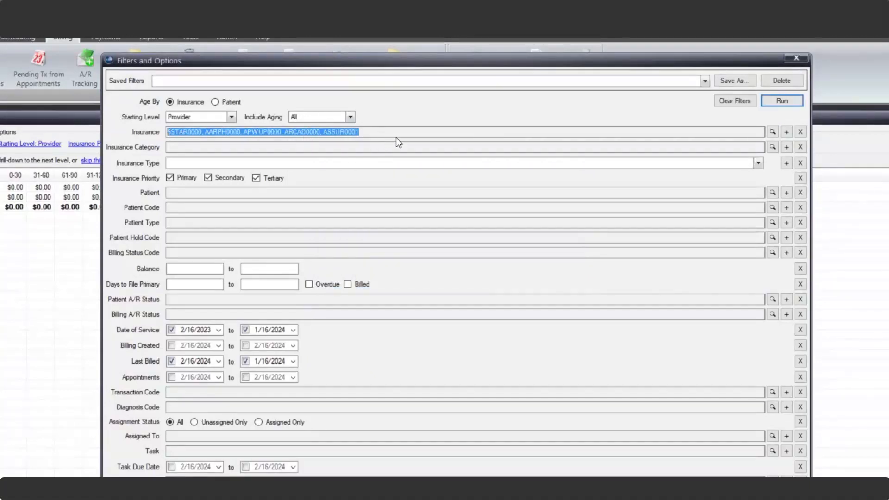
{"action": "left_click", "coordinate": [785, 133]}
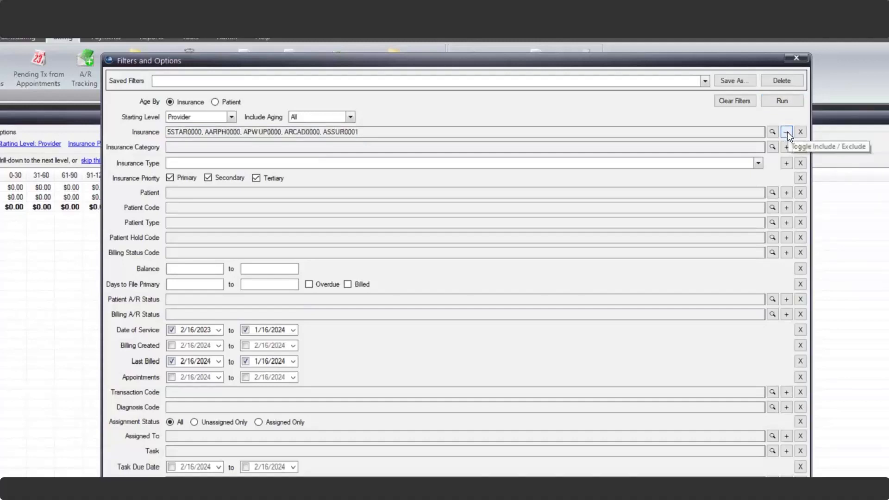
{"action": "left_click_drag", "start_coordinate": [381, 133], "coordinate": [125, 112]}
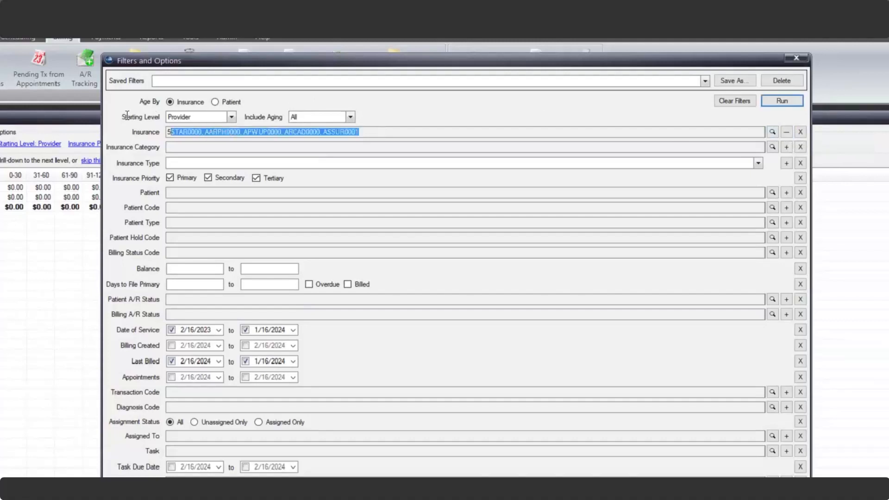
{"action": "left_click", "coordinate": [800, 133]}
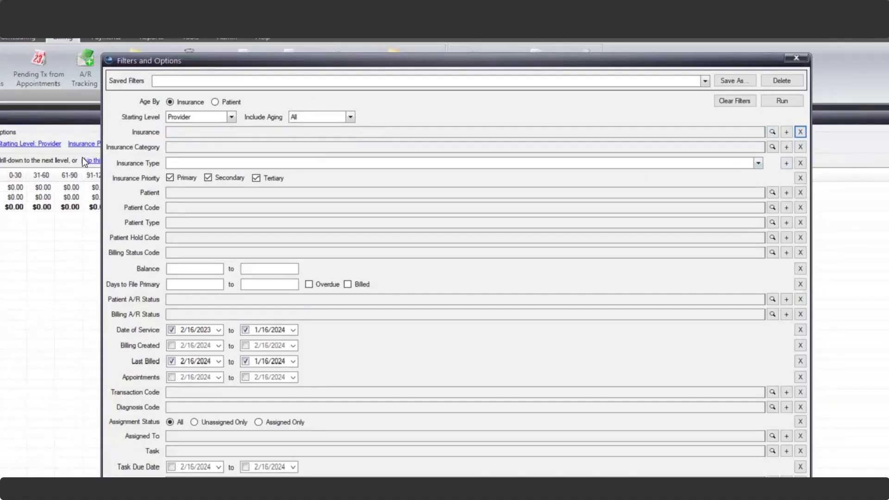
- Set the Insurance Type filter to Medicare and clear it again
{"action": "left_click", "coordinate": [187, 164]}
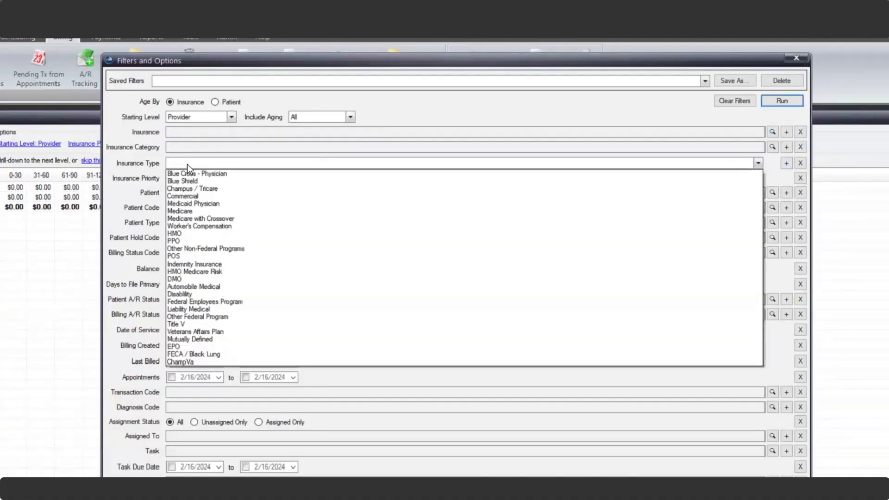
{"action": "left_click", "coordinate": [187, 211]}
{"action": "left_click", "coordinate": [167, 178]}
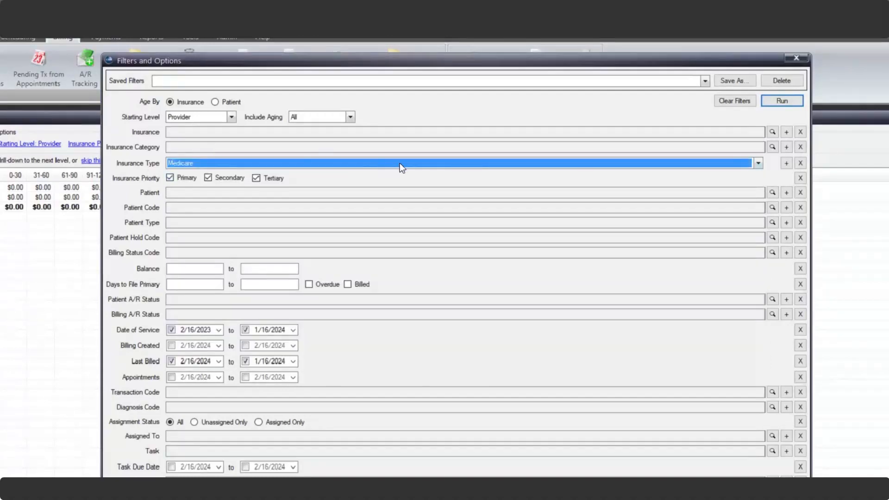
{"action": "left_click", "coordinate": [800, 163]}
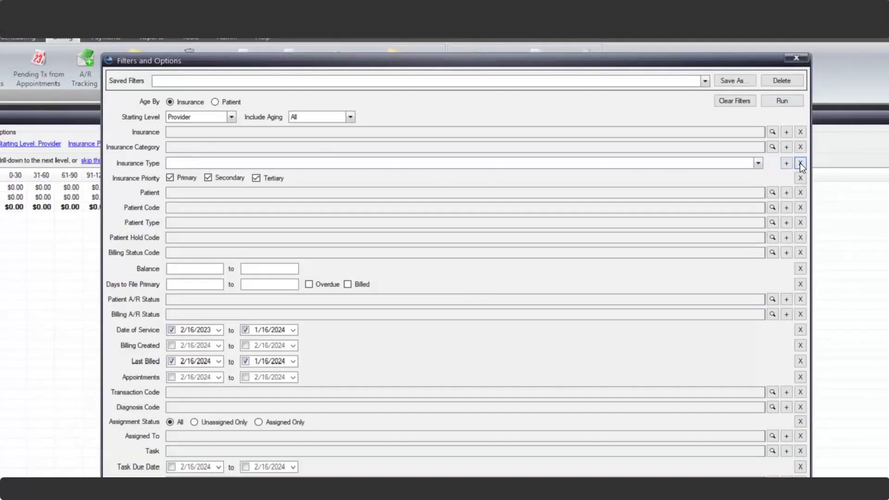
- Restrict the Insurance Priority filter to Primary by excluding Secondary and Tertiary
{"action": "left_click", "coordinate": [208, 177]}
{"action": "left_click", "coordinate": [178, 193]}
{"action": "left_click", "coordinate": [170, 208]}
{"action": "left_click", "coordinate": [173, 251]}
{"action": "left_click", "coordinate": [171, 268]}
{"action": "key", "text": "Tab"}
- Examine the status codes available for the Billing A/R Status filter without applying any
{"action": "left_click", "coordinate": [772, 315]}
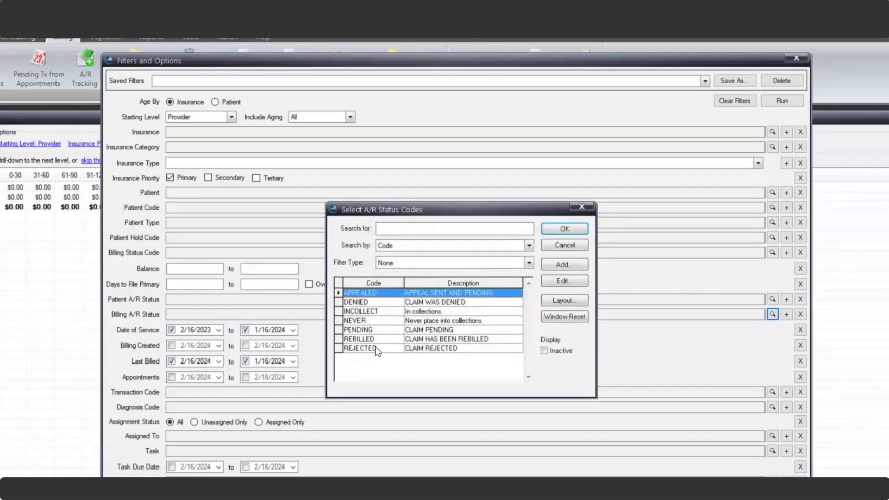
{"action": "left_click", "coordinate": [355, 301]}
{"action": "left_click", "coordinate": [359, 295]}
{"action": "left_click", "coordinate": [365, 310]}
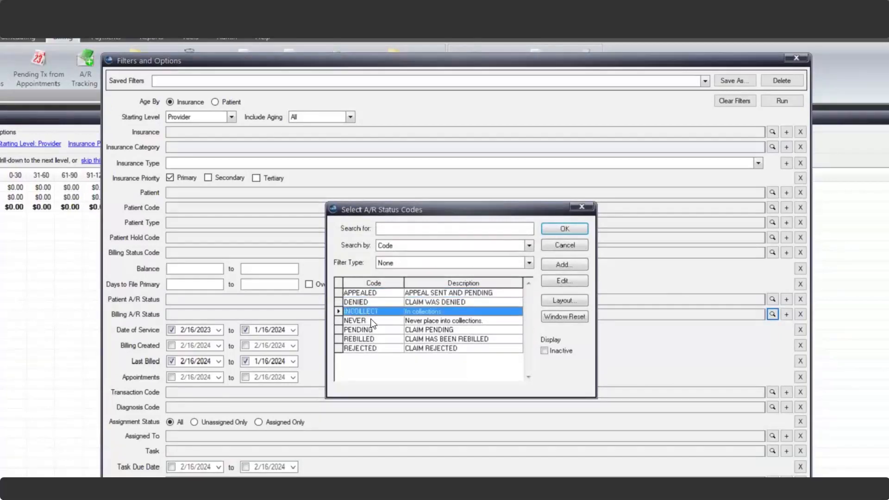
{"action": "left_click", "coordinate": [368, 330]}
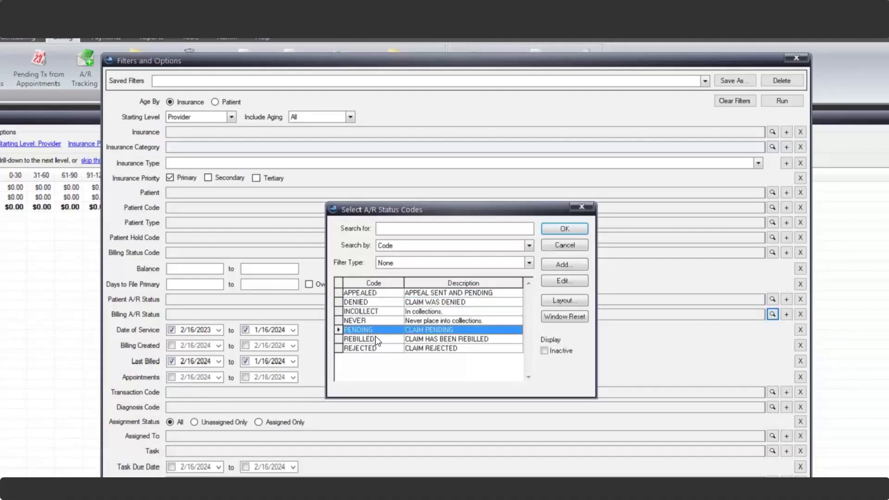
{"action": "left_click", "coordinate": [375, 339]}
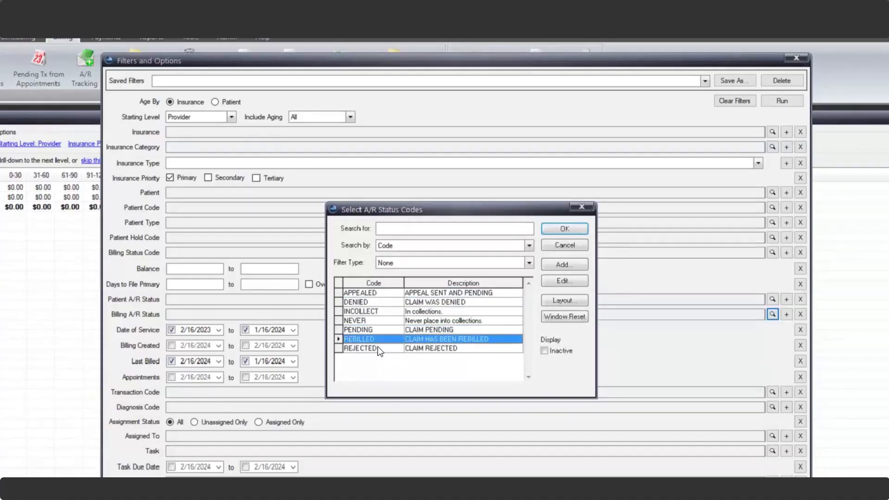
{"action": "left_click", "coordinate": [377, 347]}
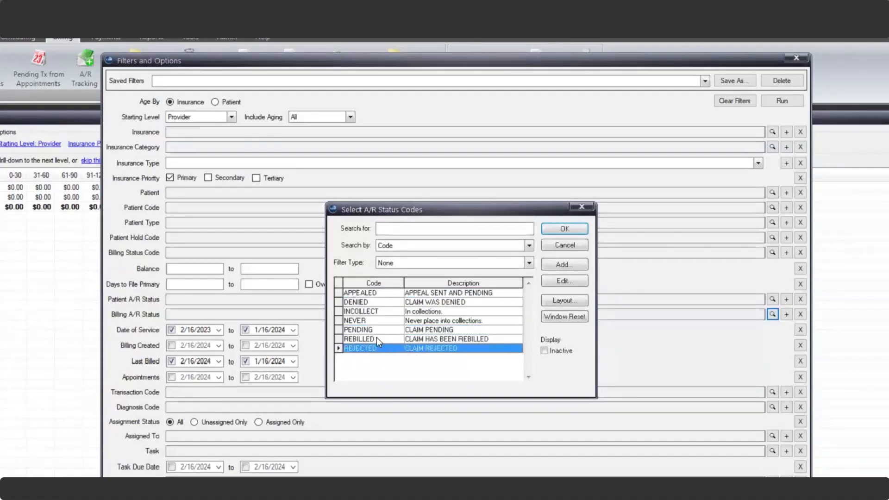
{"action": "left_click", "coordinate": [382, 304]}
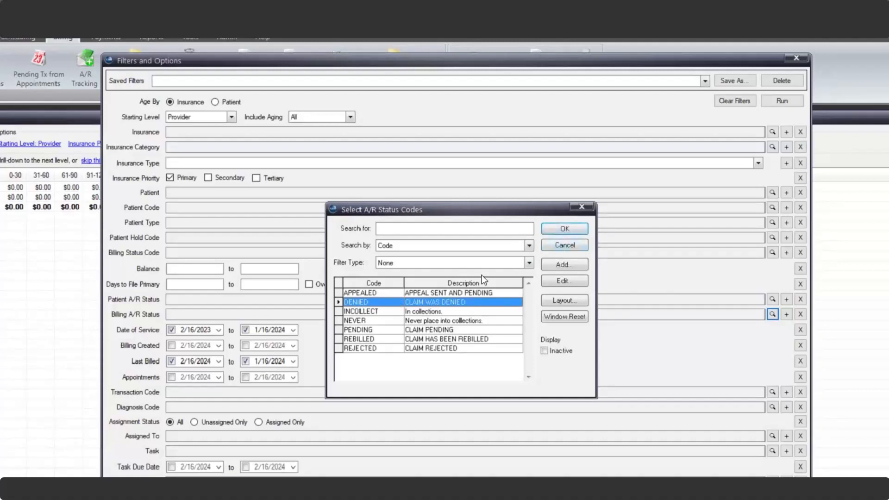
{"action": "left_click", "coordinate": [569, 245]}
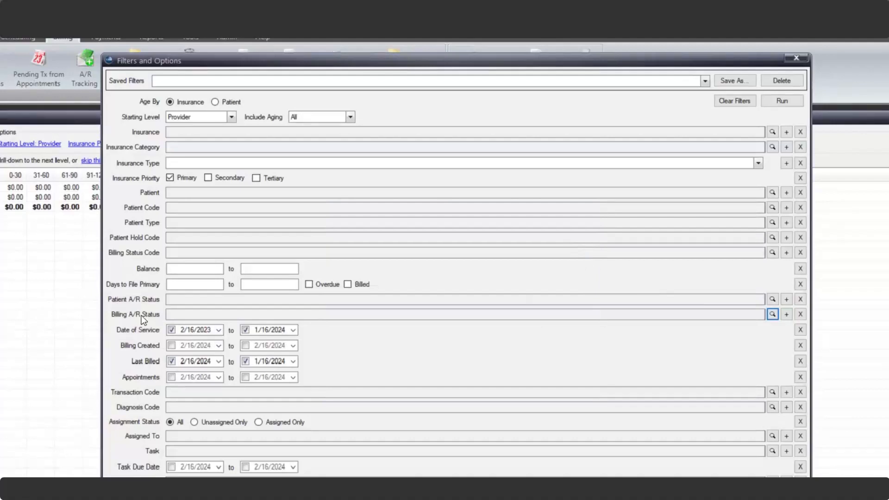
- Switch the Assignment Status filter to Assigned Only and back to All
{"action": "left_click", "coordinate": [175, 392]}
{"action": "left_click", "coordinate": [178, 402]}
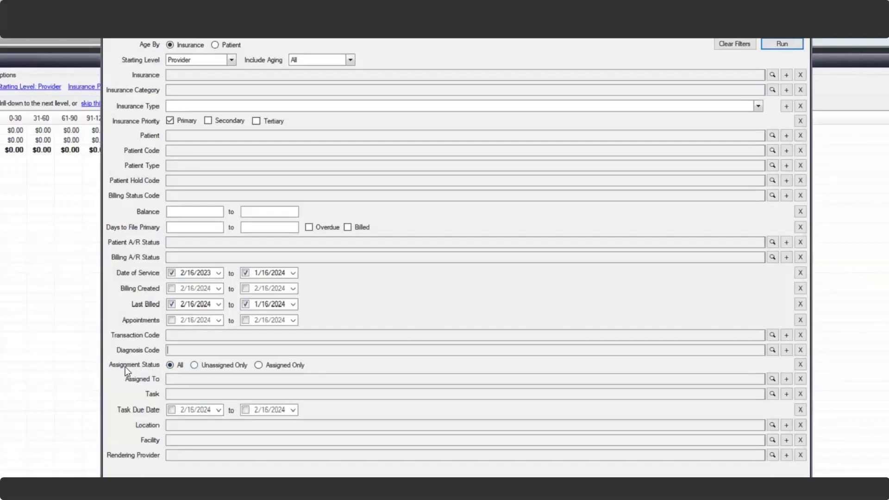
{"action": "left_click", "coordinate": [258, 365]}
{"action": "left_click", "coordinate": [170, 393]}
{"action": "left_click", "coordinate": [169, 365]}
- Run A/R tracking with the chosen filters and drill down into the first rendering provider's insurance balances
{"action": "left_click", "coordinate": [782, 44]}
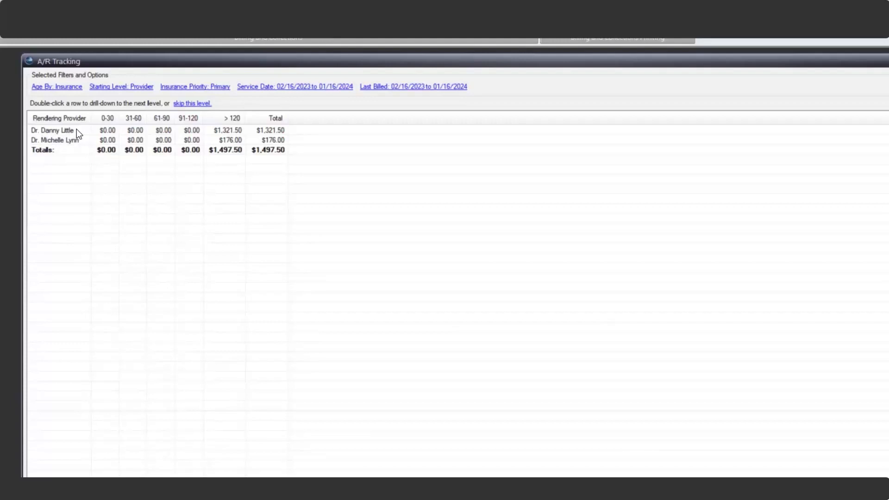
{"action": "left_click", "coordinate": [44, 132]}
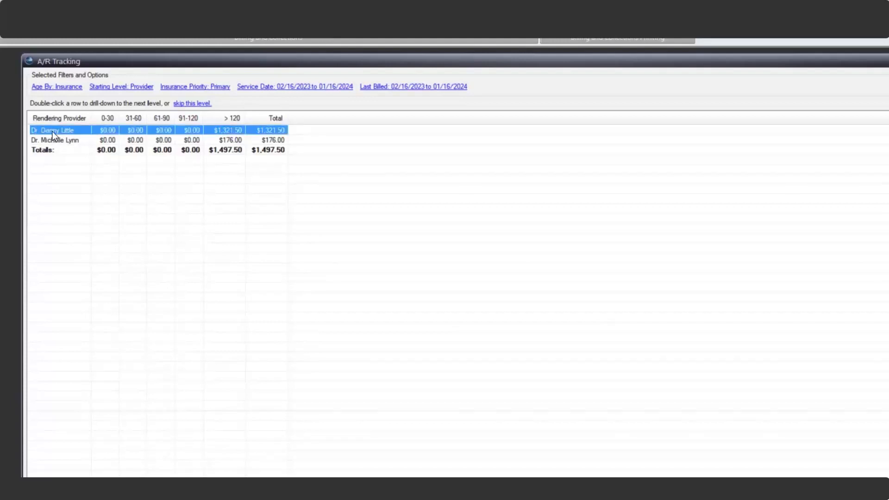
{"action": "double_click", "coordinate": [76, 130]}
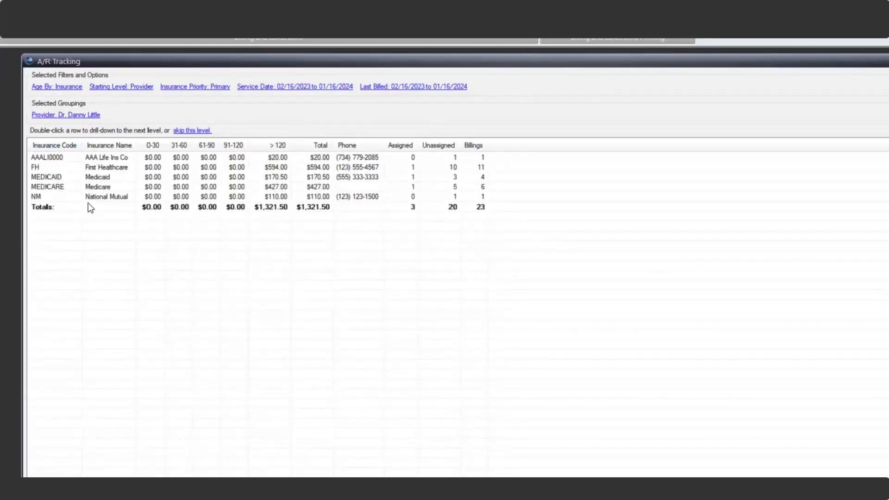
- Show insurance balances across all providers by skipping the provider level, and sort them by billings, highest first
{"action": "left_click", "coordinate": [82, 115]}
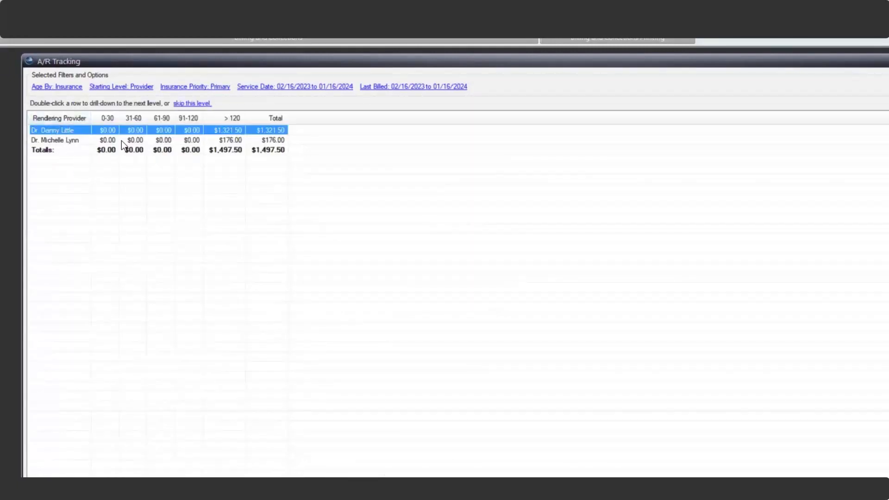
{"action": "left_click", "coordinate": [190, 104]}
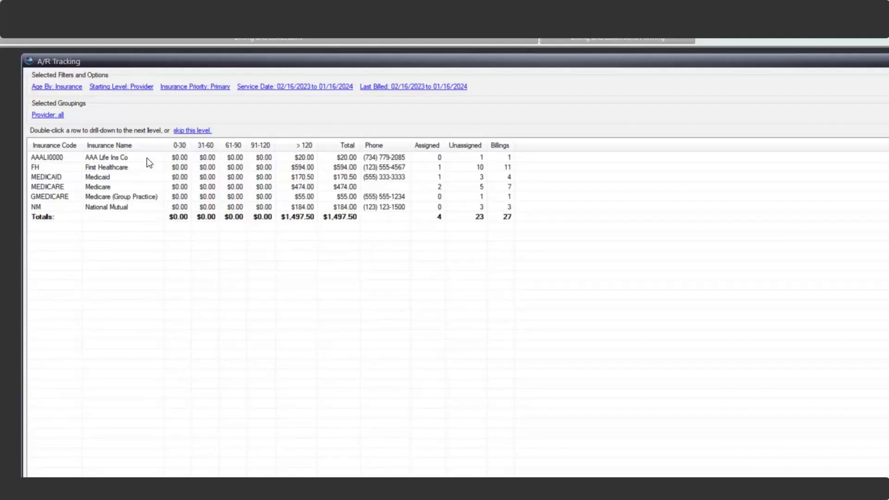
{"action": "left_click", "coordinate": [503, 147]}
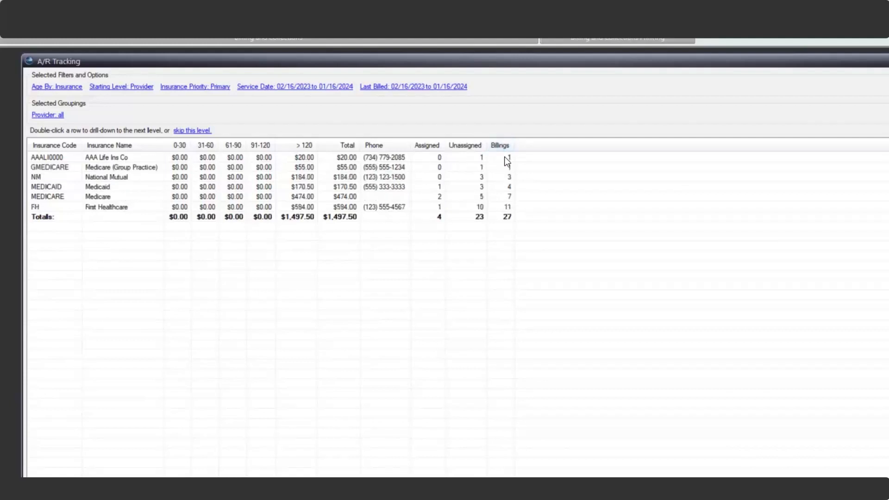
{"action": "left_click", "coordinate": [500, 148]}
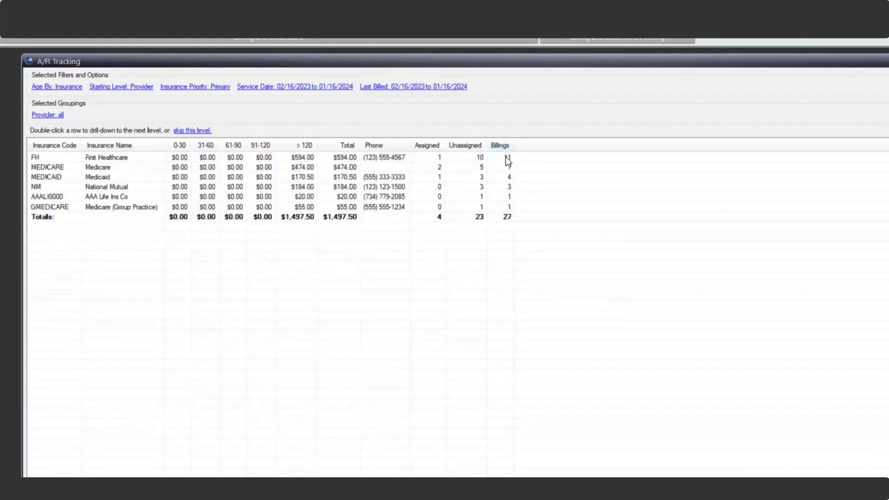
{"action": "left_click", "coordinate": [506, 158]}
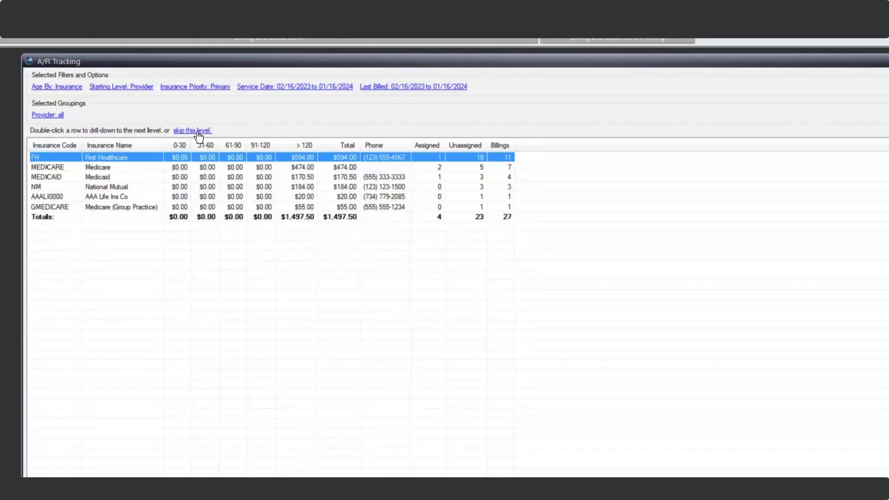
- Skip the insurance level to list patient balances for all insurances, and sort them by total, highest first
{"action": "left_click", "coordinate": [197, 132]}
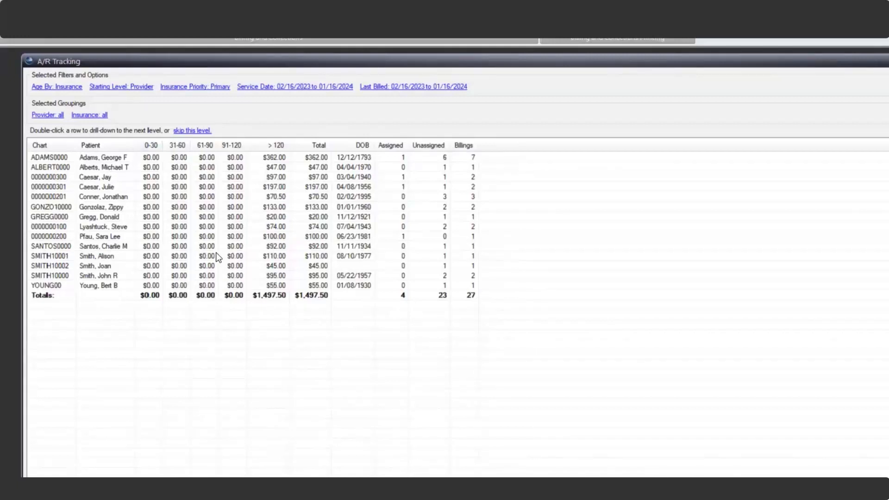
{"action": "left_click", "coordinate": [466, 146]}
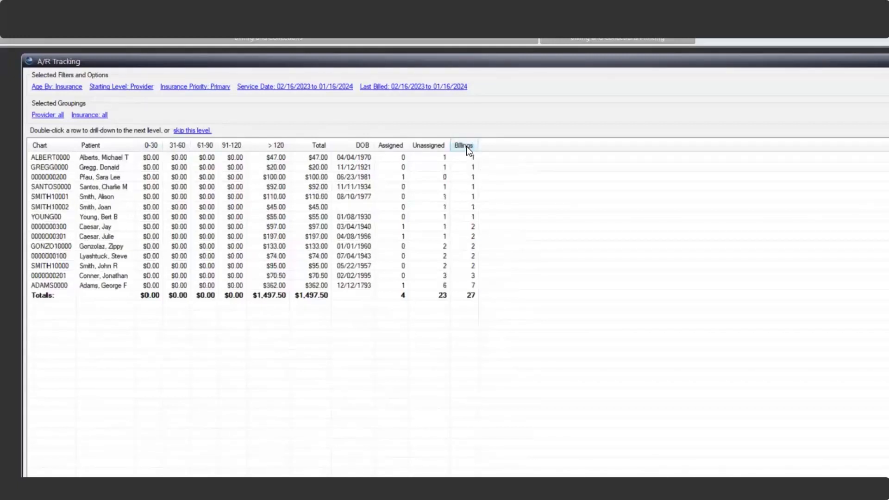
{"action": "left_click", "coordinate": [315, 145]}
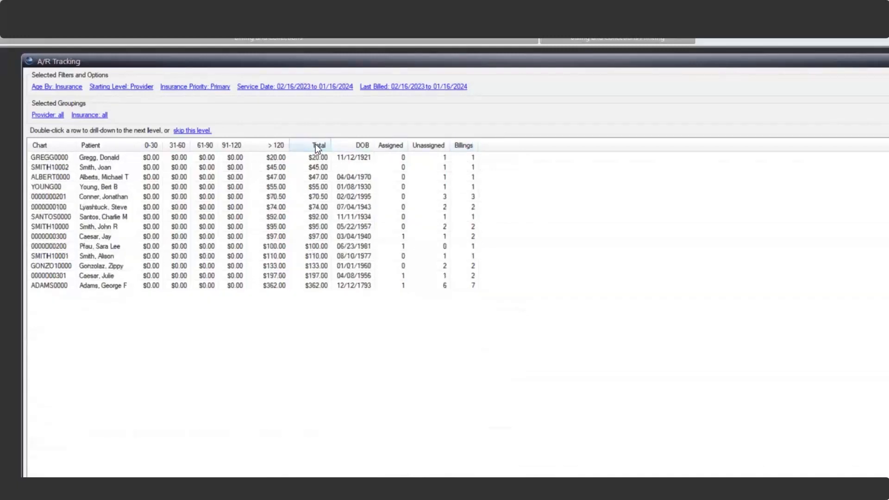
{"action": "left_click", "coordinate": [314, 146]}
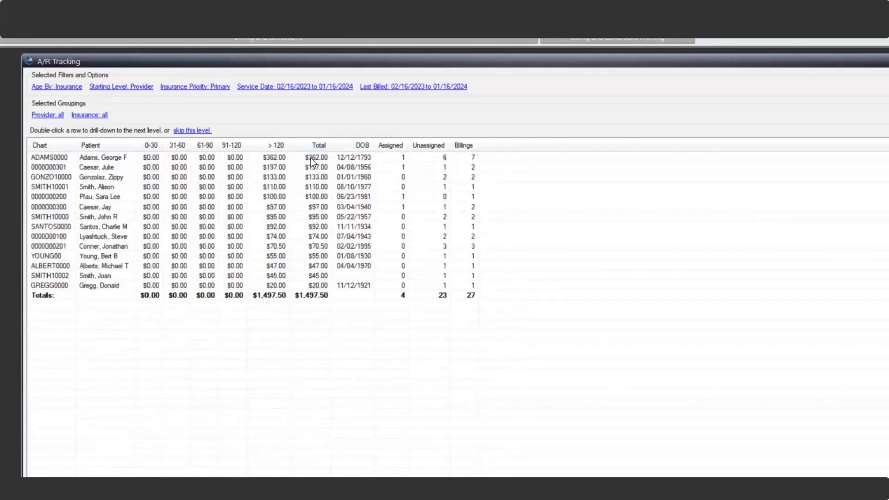
- Drill down into the billings of the patient with the highest total, and return to the patient list
{"action": "left_click", "coordinate": [309, 157]}
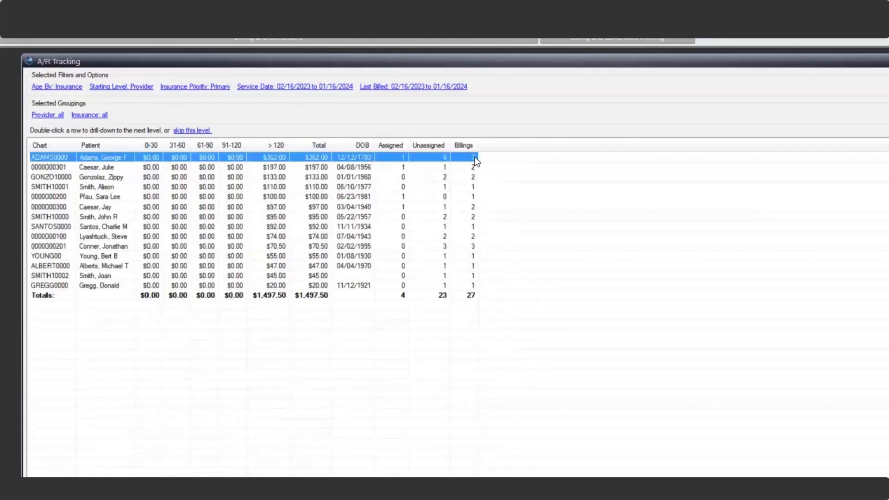
{"action": "double_click", "coordinate": [124, 159]}
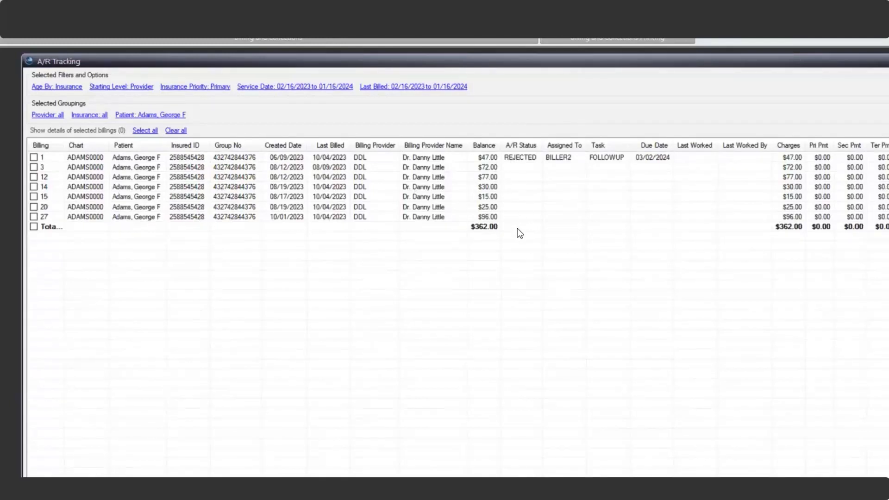
{"action": "left_click", "coordinate": [154, 115]}
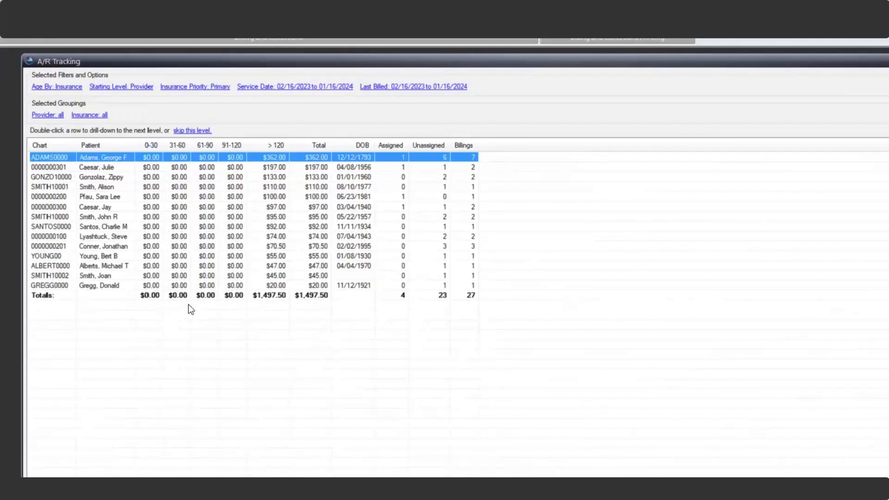
- Skip the patient level to list all patients' billings, and review the status, task and due date of billings 1 and 7
{"action": "left_click", "coordinate": [190, 131]}
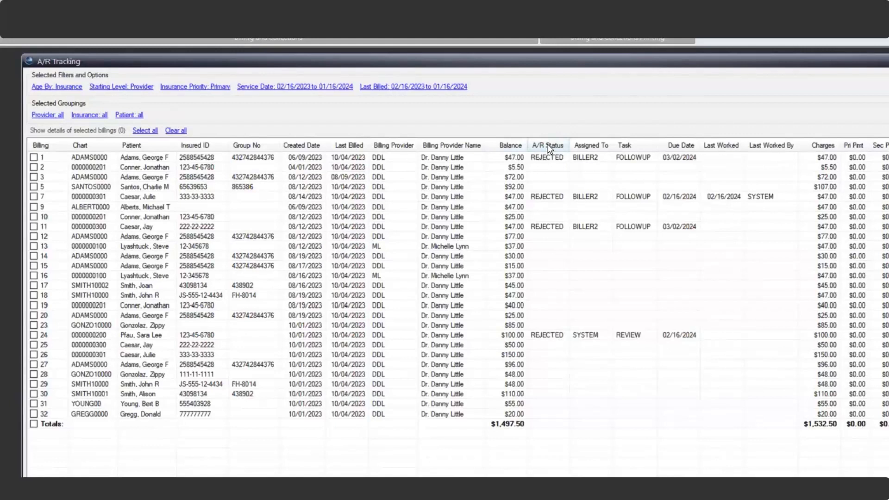
{"action": "left_click", "coordinate": [549, 161]}
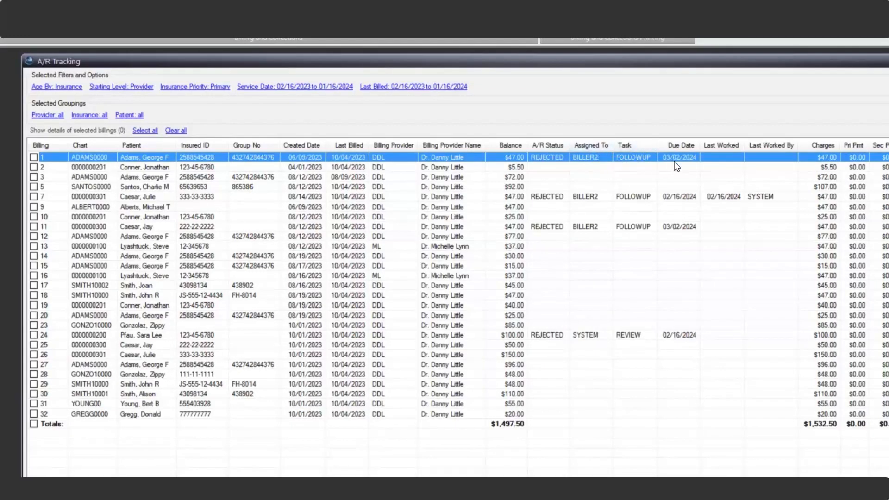
{"action": "left_click", "coordinate": [732, 198]}
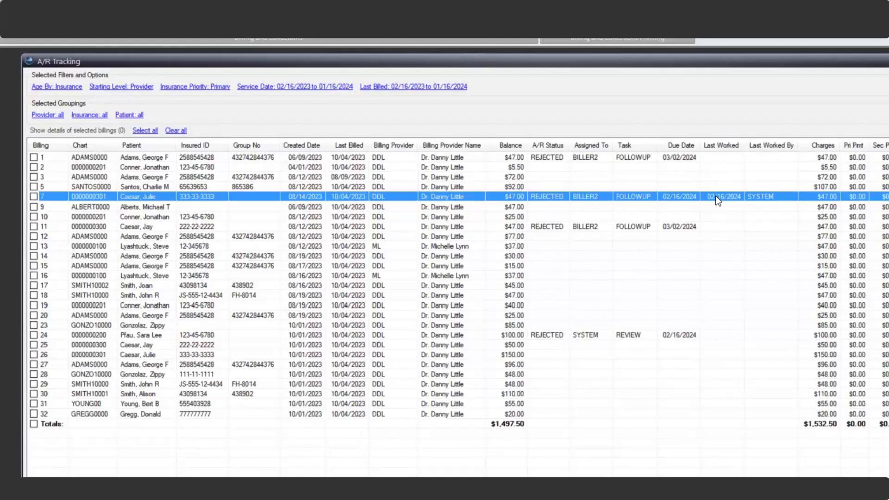
- Open billing 7 to view its charge details, and return to the A/R tracking list
{"action": "right_click", "coordinate": [478, 194]}
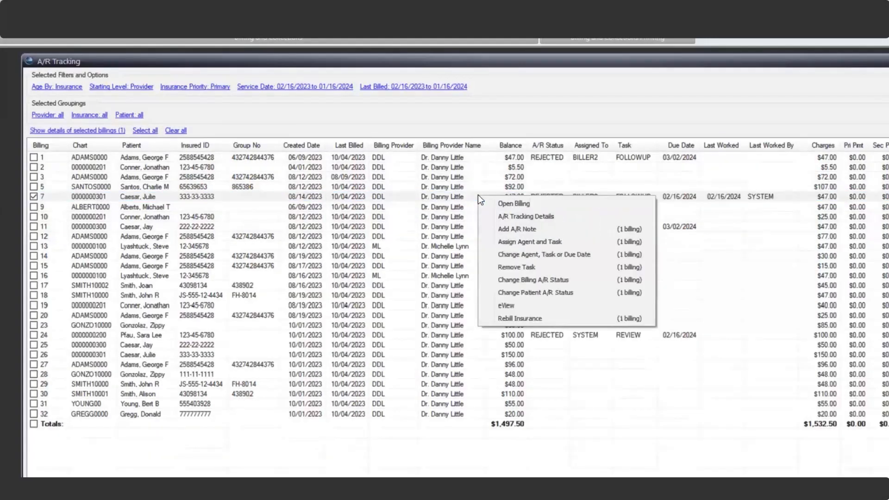
{"action": "left_click", "coordinate": [533, 203]}
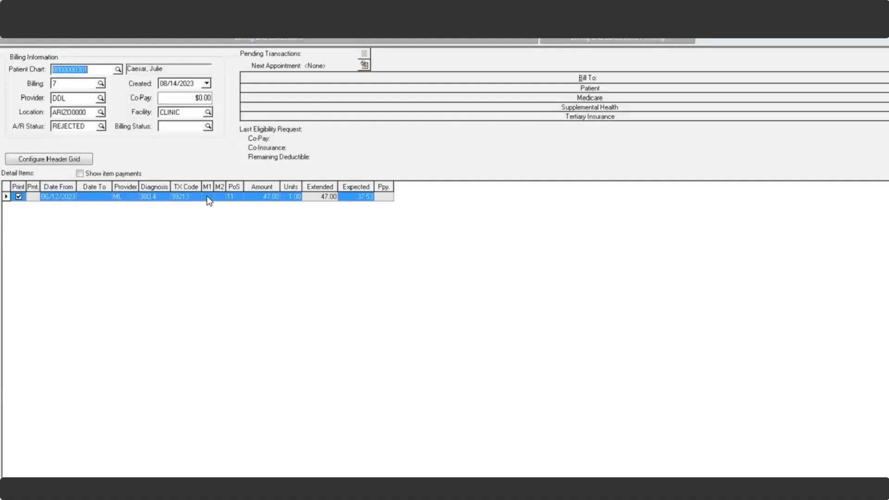
{"action": "key", "text": "Escape"}
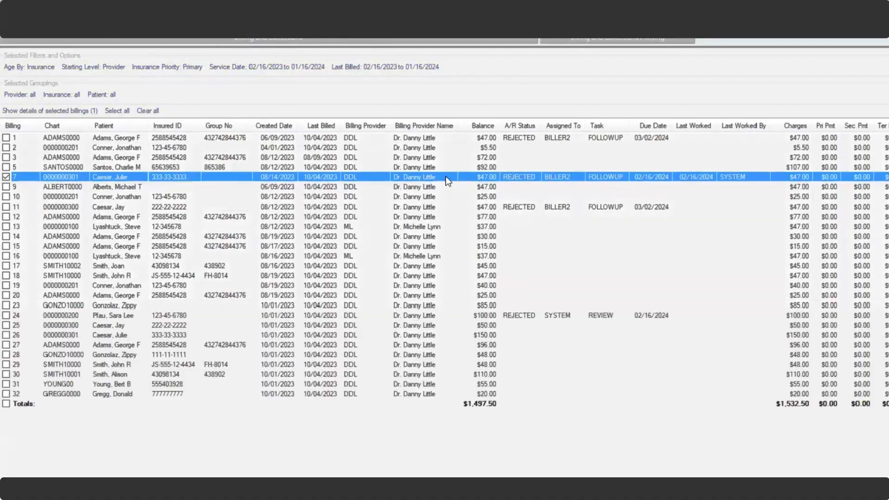
- Open the A/R Tracking Details of billing 7 and examine the responsible entity's contact data and the task history
{"action": "right_click", "coordinate": [445, 177]}
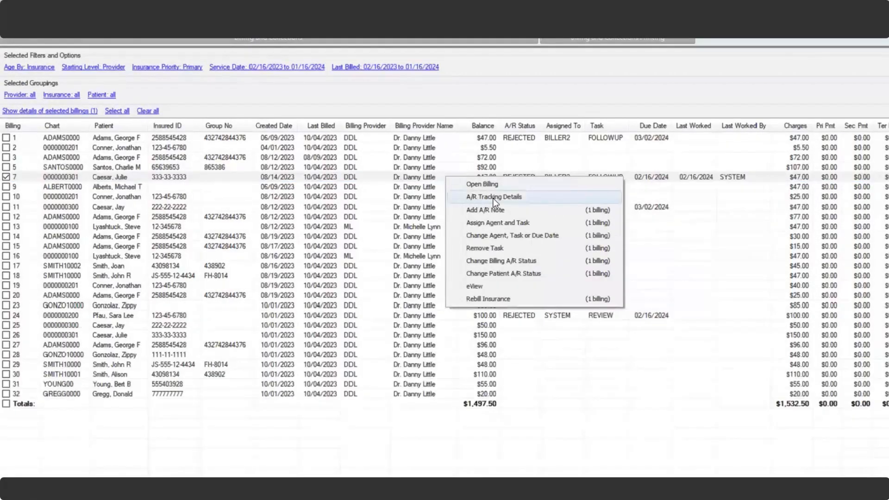
{"action": "left_click", "coordinate": [527, 197]}
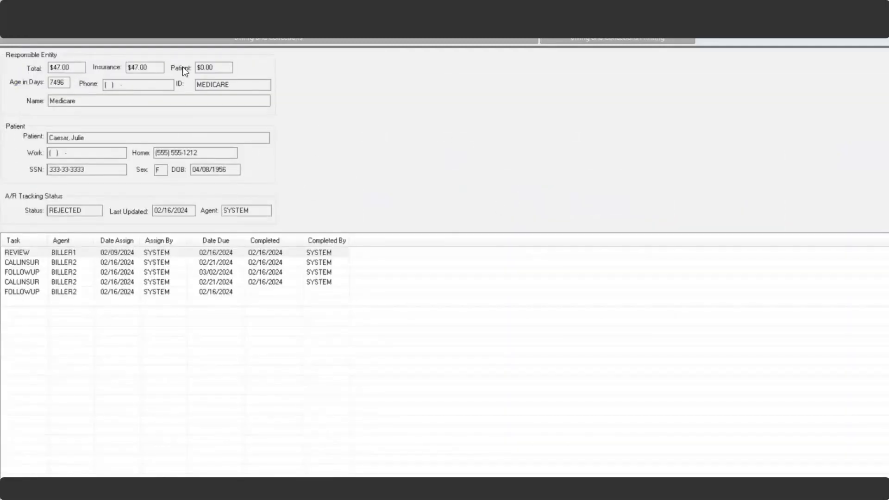
{"action": "left_click", "coordinate": [105, 83]}
{"action": "double_click", "coordinate": [123, 83]}
{"action": "left_click", "coordinate": [328, 252]}
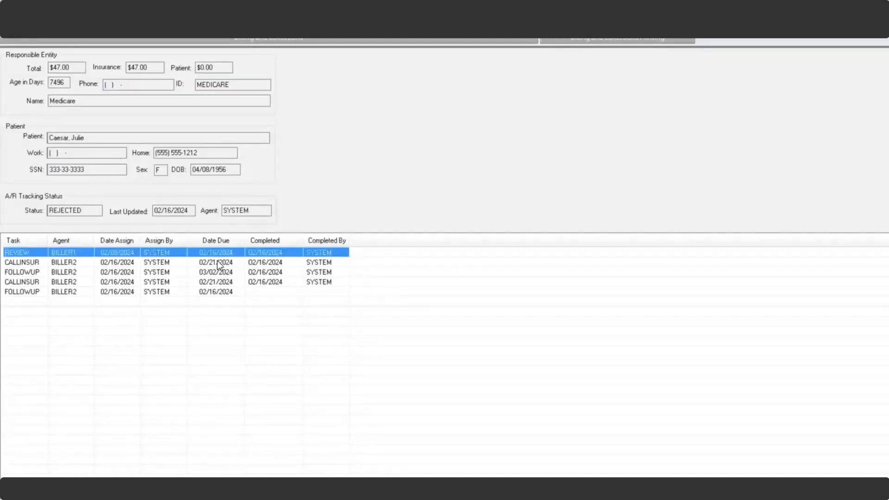
{"action": "left_click", "coordinate": [75, 291]}
{"action": "left_click", "coordinate": [26, 253]}
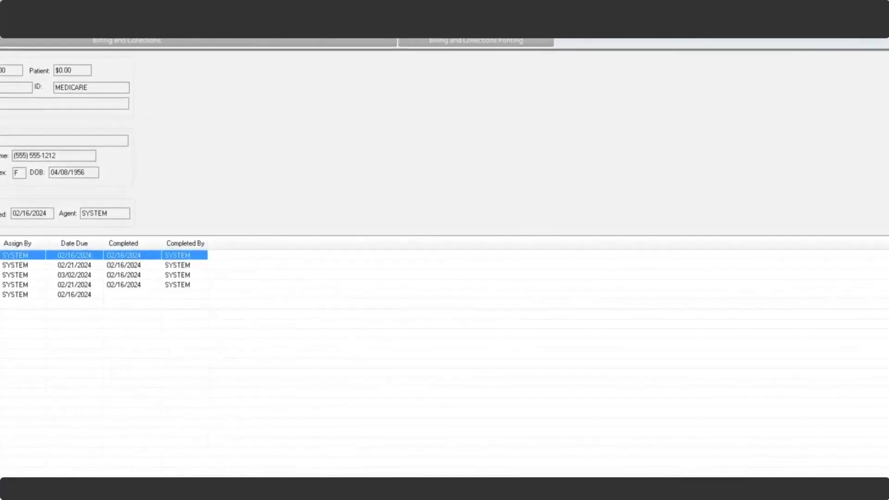
- Read the existing A/R note of billing 7, and close the note and its tracking details
{"action": "left_click", "coordinate": [854, 116]}
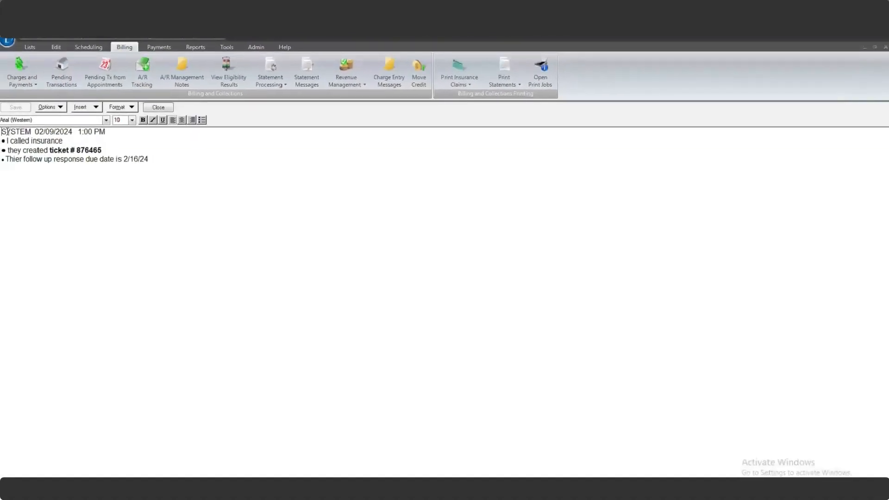
{"action": "left_click_drag", "start_coordinate": [2, 131], "coordinate": [106, 132]}
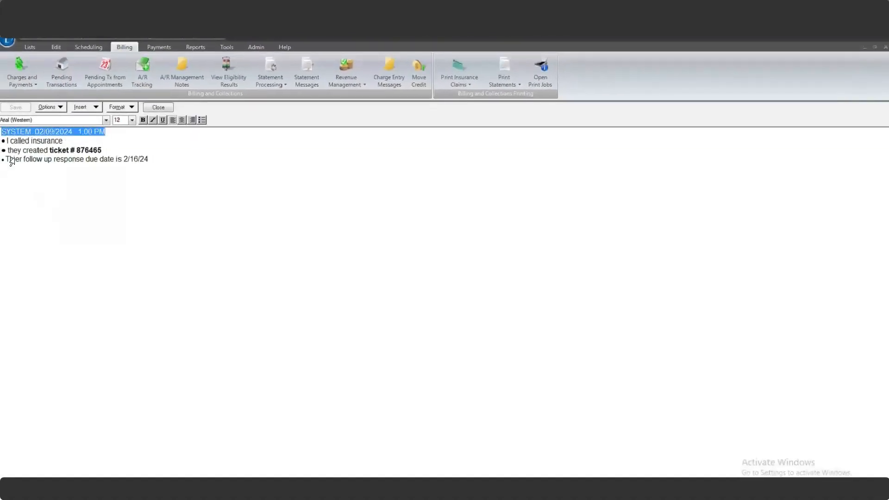
{"action": "left_click", "coordinate": [158, 108]}
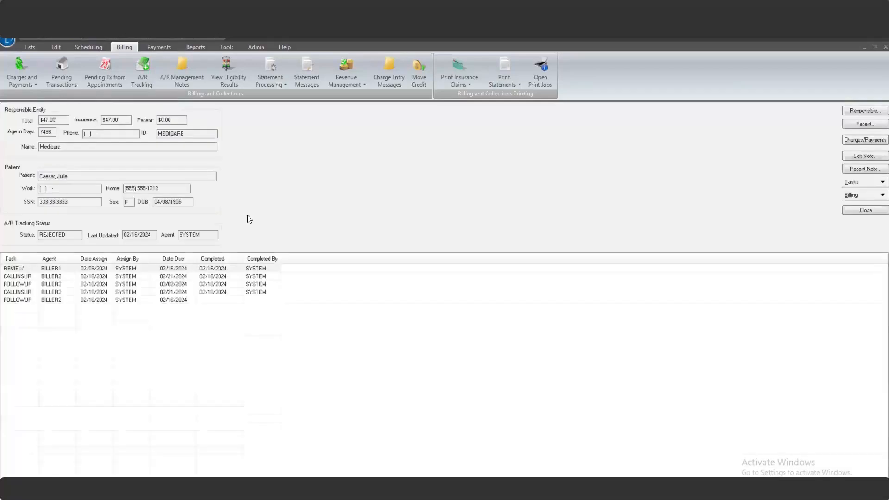
{"action": "left_click", "coordinate": [855, 211]}
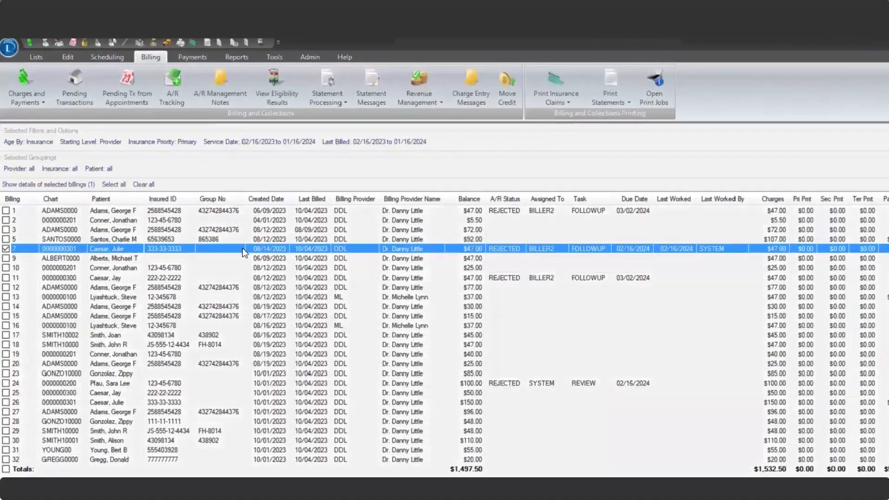
- Add an A/R note to billing 7 with a user and date-time stamp followed by "Add your notes here", and save it
{"action": "right_click", "coordinate": [200, 206]}
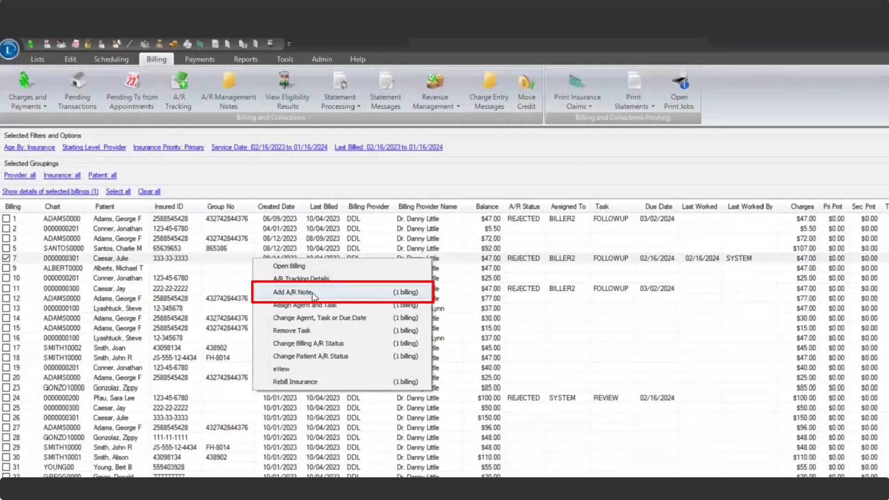
{"action": "left_click", "coordinate": [312, 293]}
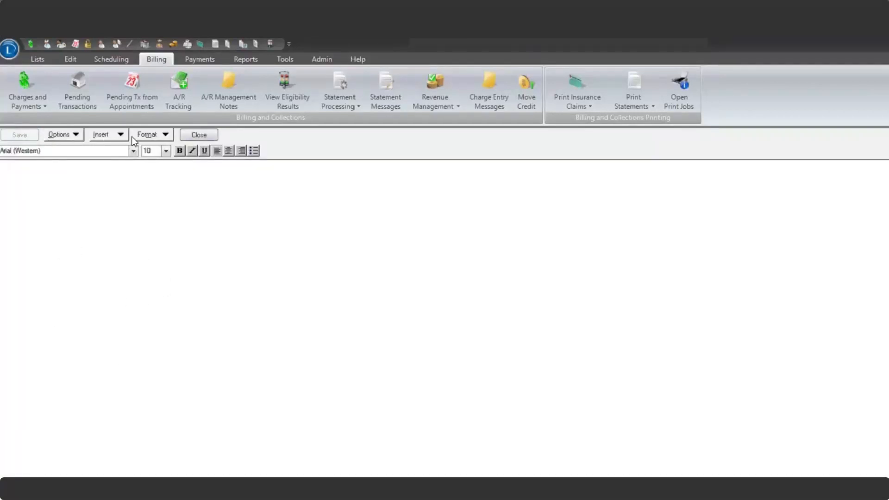
{"action": "left_click", "coordinate": [105, 135]}
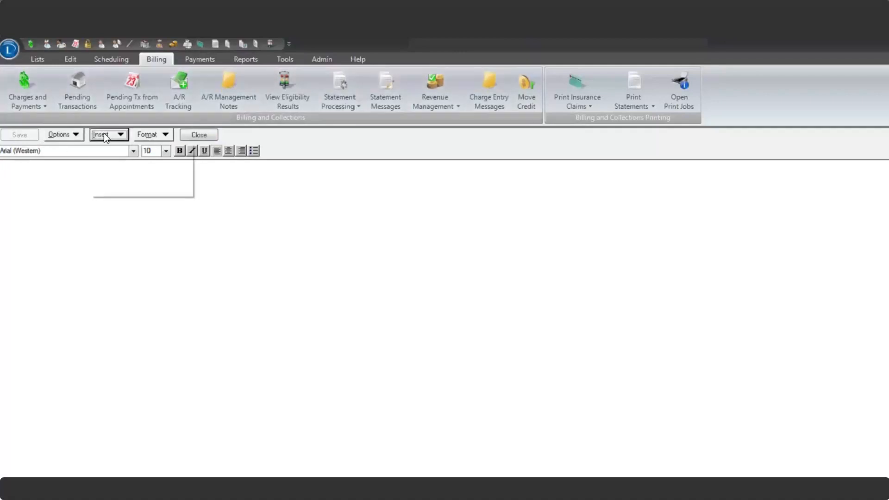
{"action": "left_click", "coordinate": [118, 190]}
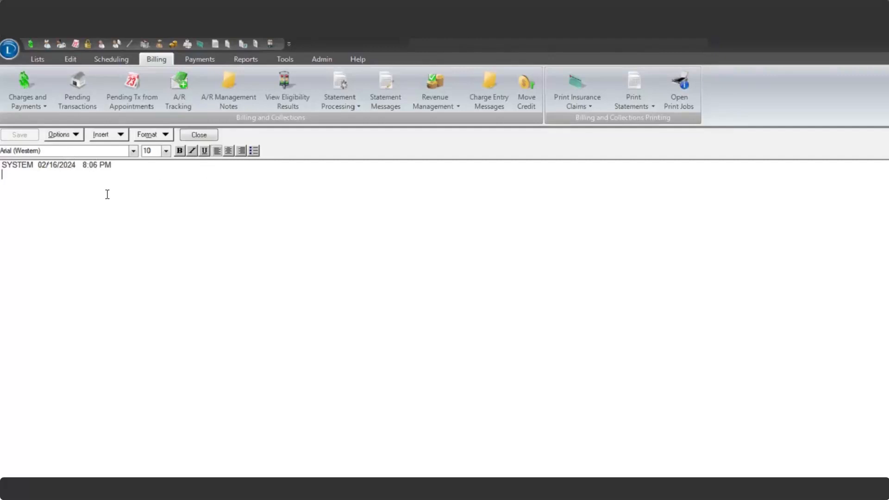
{"action": "type", "text": "Add your notes here"}
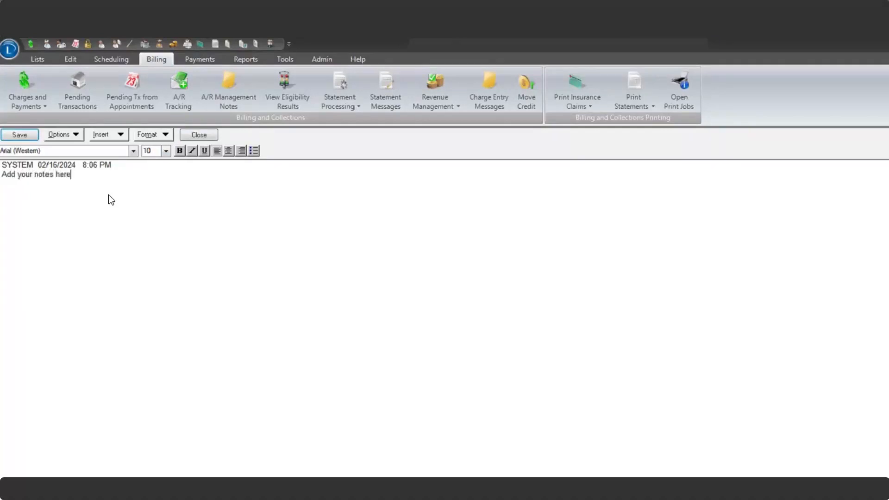
{"action": "left_click", "coordinate": [19, 135]}
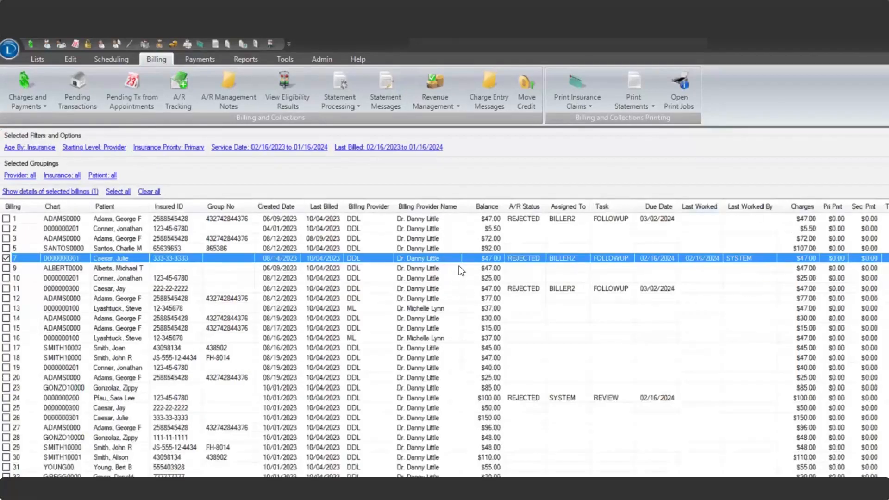
- Add billing 9 to the selection with billing 7, and assign both to agent BILLER2 with the CALLINSUR task
{"action": "right_click", "coordinate": [463, 258]}
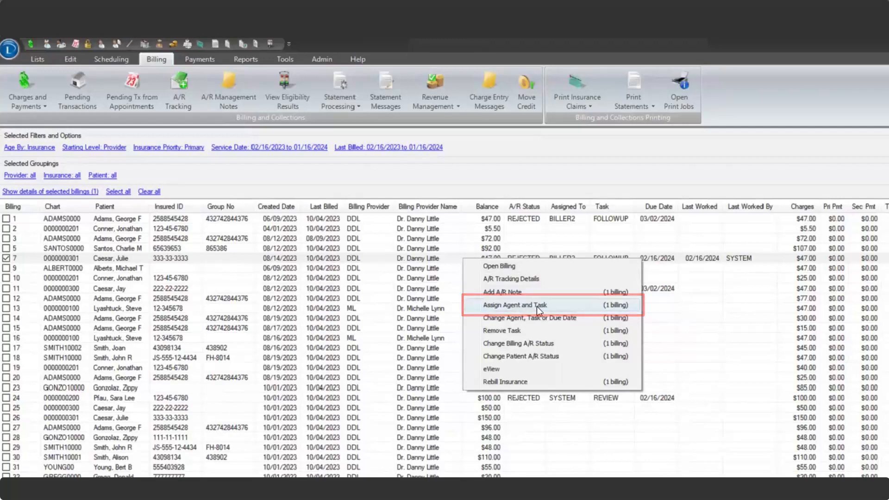
{"action": "left_click", "coordinate": [663, 267]}
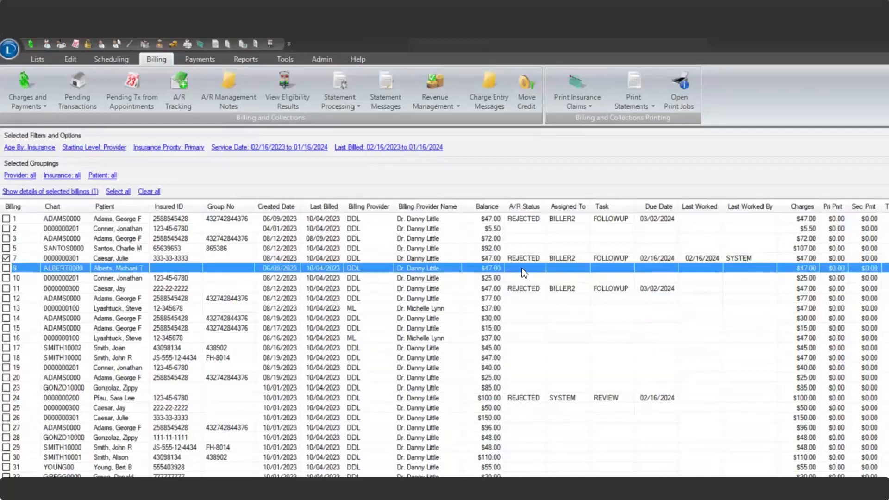
{"action": "right_click", "coordinate": [522, 268]}
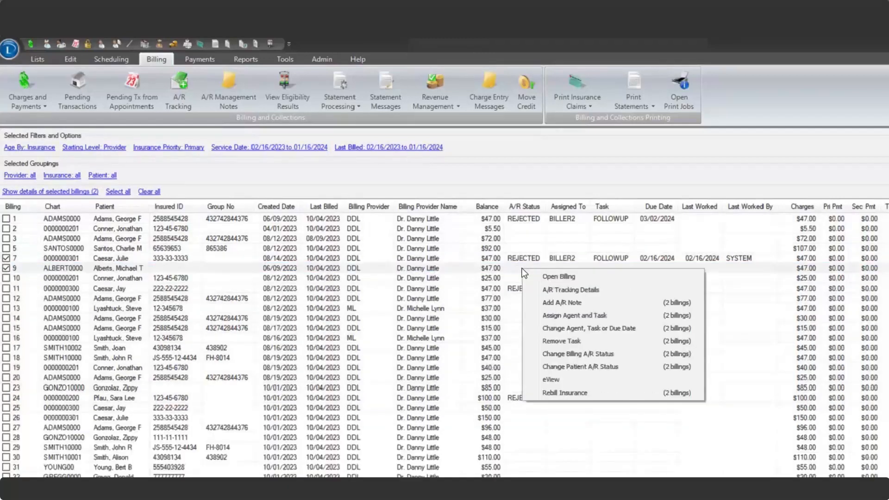
{"action": "left_click", "coordinate": [557, 316]}
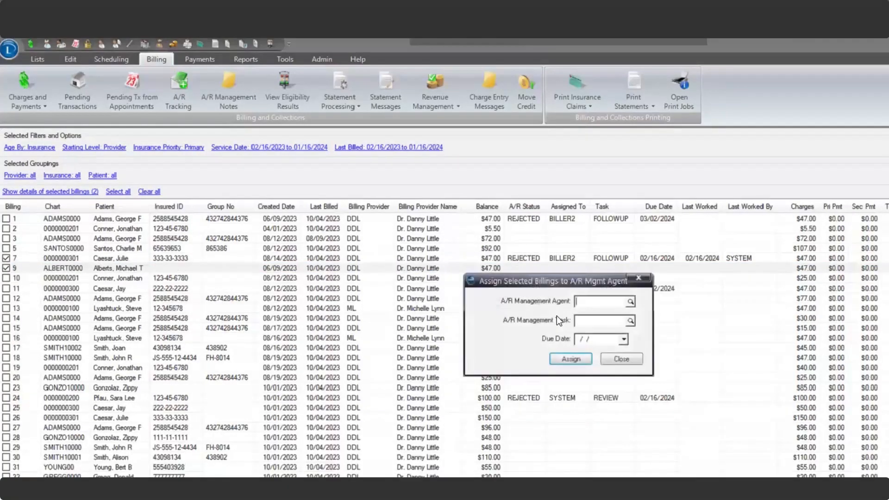
{"action": "left_click", "coordinate": [630, 302]}
{"action": "left_click", "coordinate": [470, 329]}
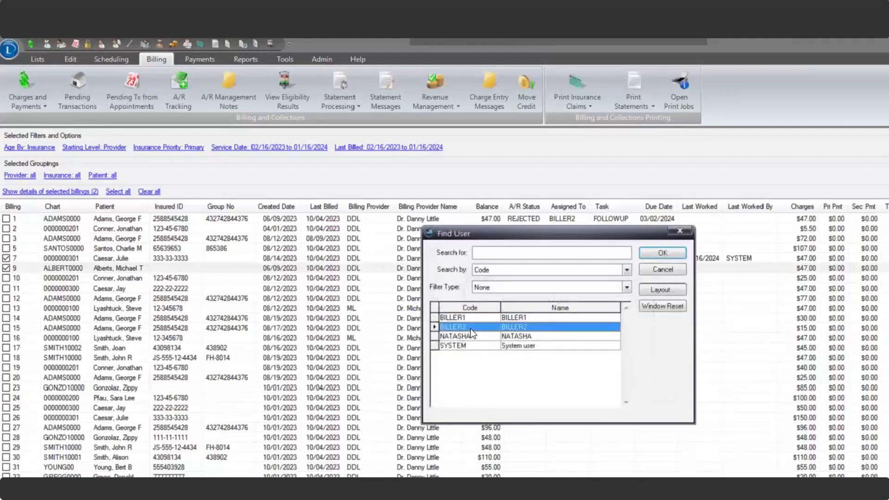
{"action": "double_click", "coordinate": [470, 327]}
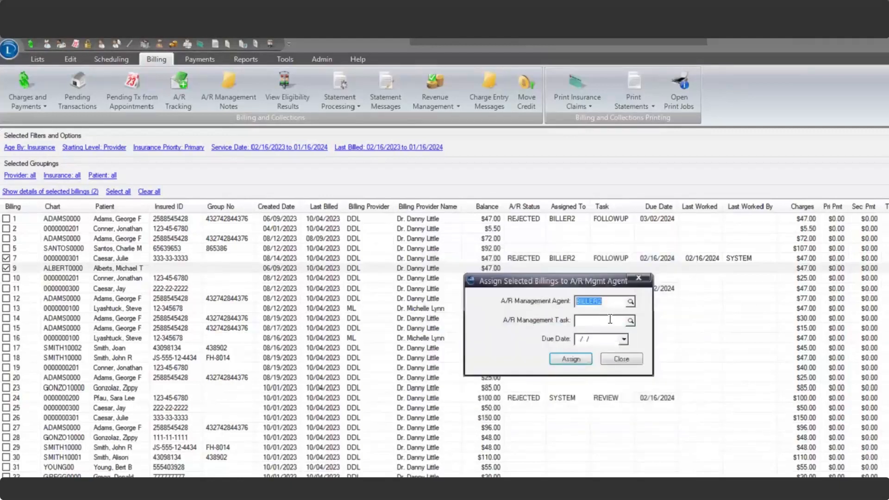
{"action": "left_click", "coordinate": [634, 318]}
{"action": "double_click", "coordinate": [513, 329]}
{"action": "left_click", "coordinate": [570, 359]}
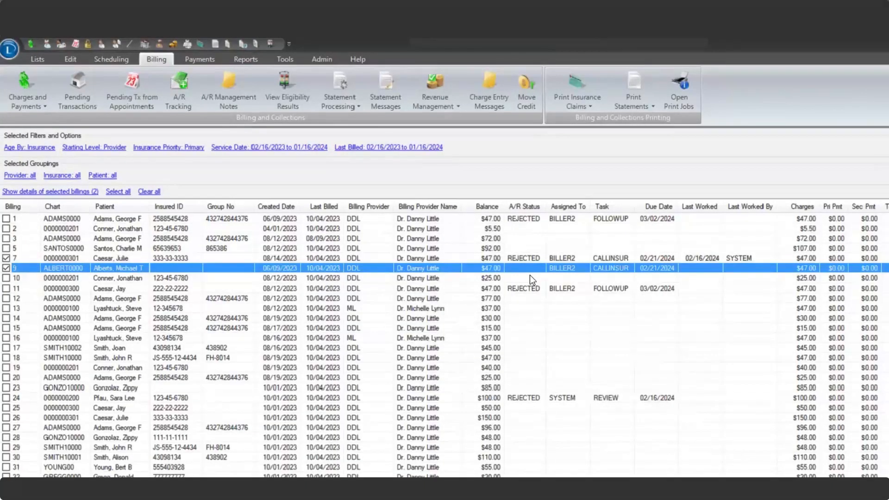
- Change the billing A/R status of selected billings 7 and 9 to REJECTED, and refresh the list
{"action": "left_click", "coordinate": [530, 277]}
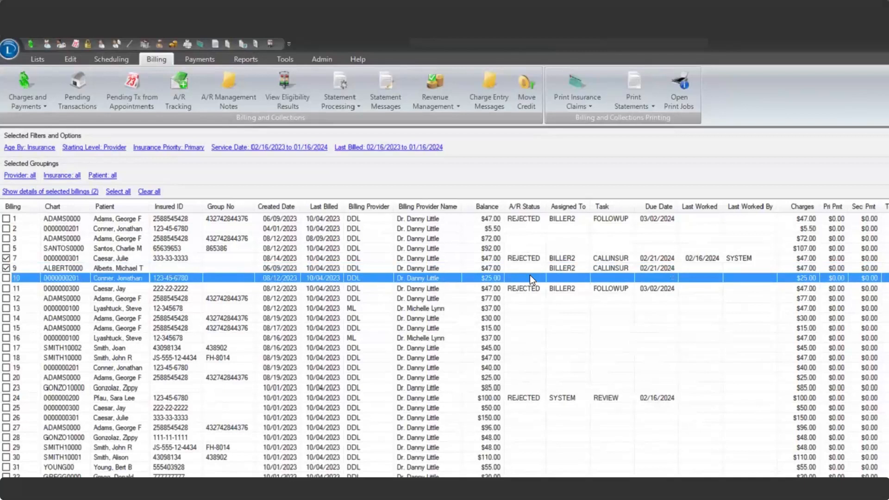
{"action": "right_click", "coordinate": [530, 267]}
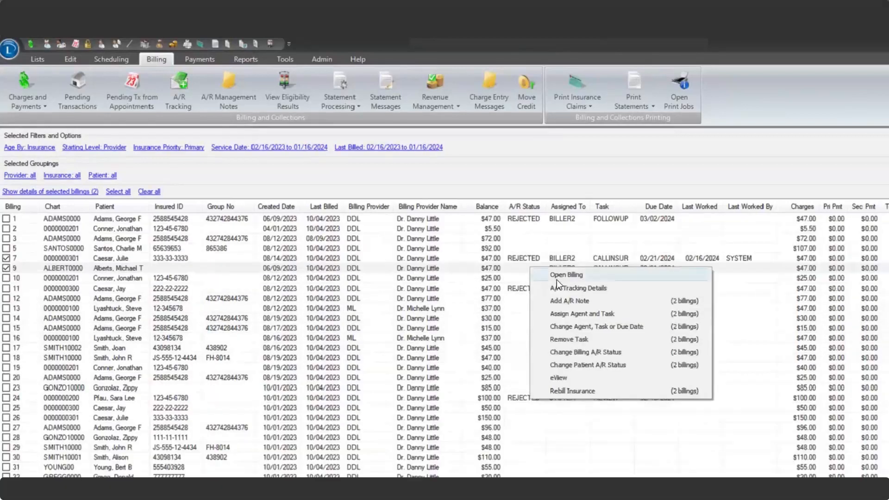
{"action": "left_click", "coordinate": [583, 351]}
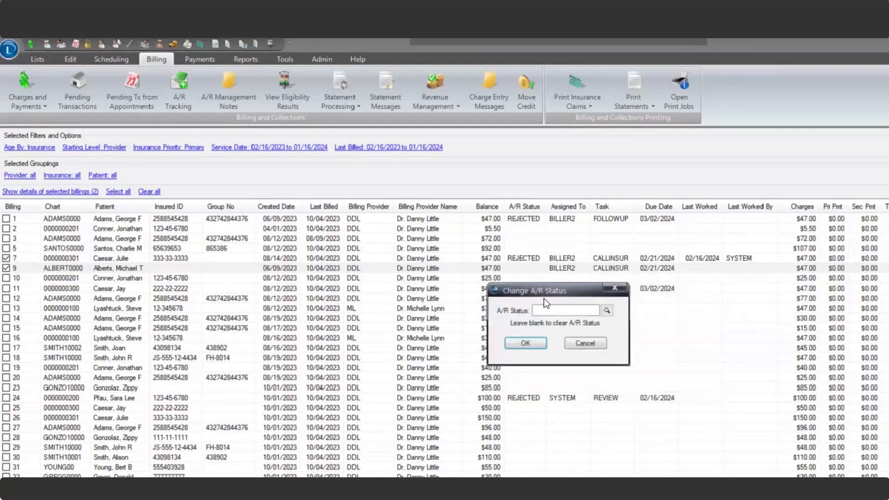
{"action": "left_click", "coordinate": [606, 310]}
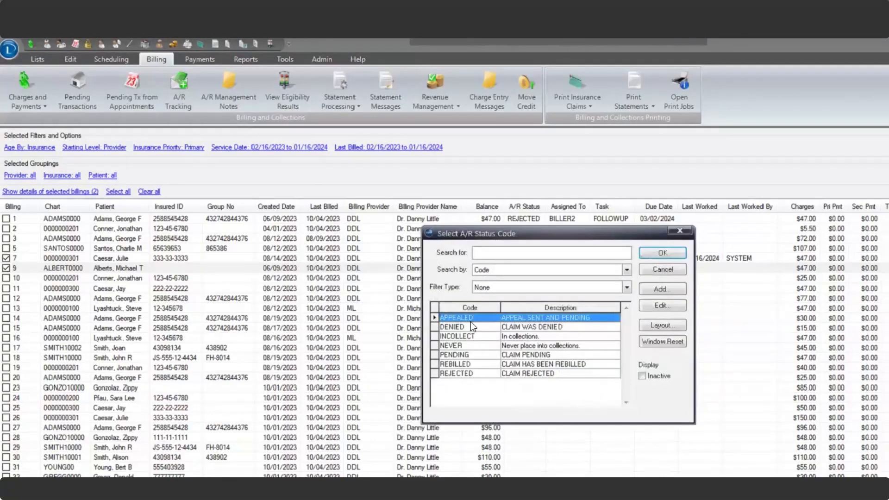
{"action": "left_click", "coordinate": [460, 373]}
{"action": "left_click", "coordinate": [647, 257]}
{"action": "left_click", "coordinate": [527, 339]}
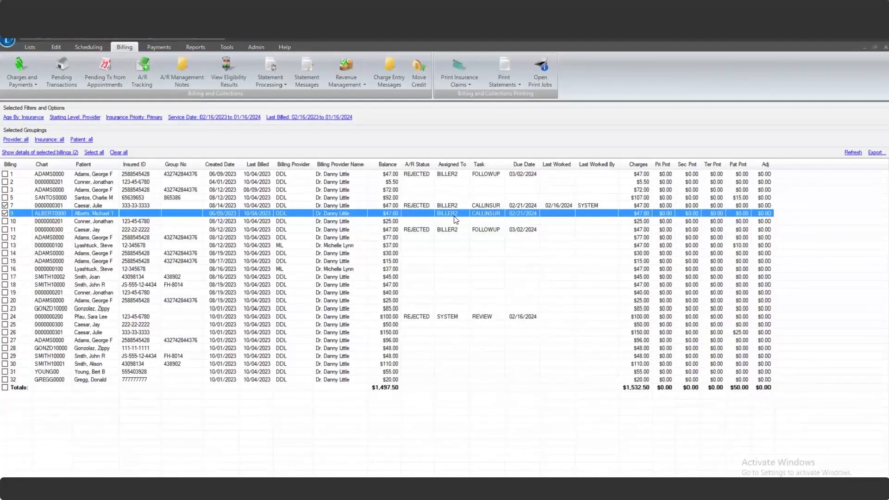
{"action": "left_click", "coordinate": [853, 153]}
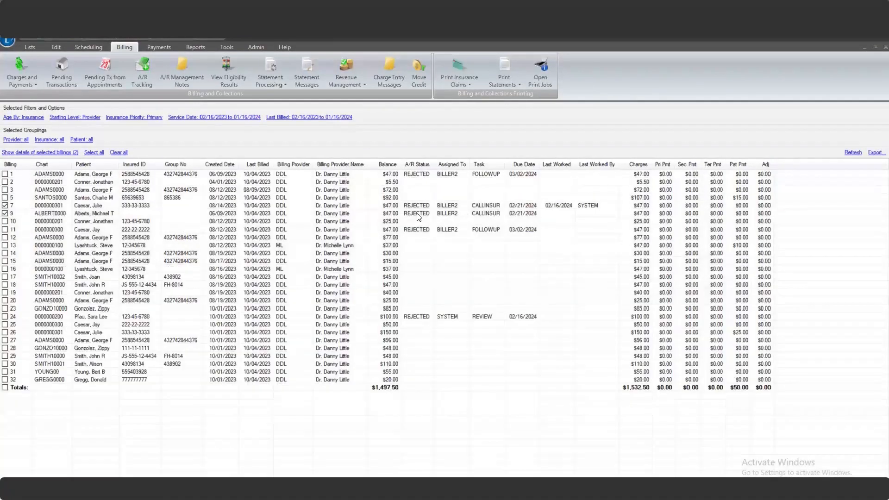
- Review the actions available for selected billings 7 and 9, including eView and Rebill Insurance, without running any
{"action": "left_click", "coordinate": [416, 214]}
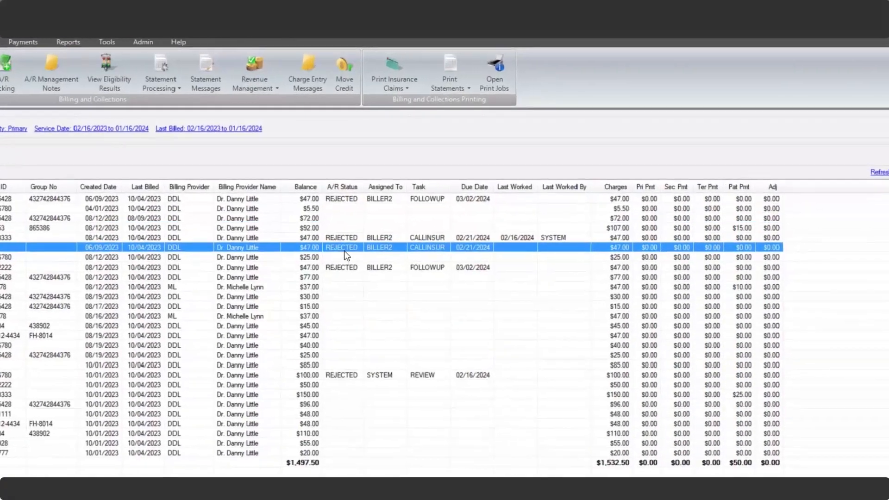
{"action": "right_click", "coordinate": [423, 214]}
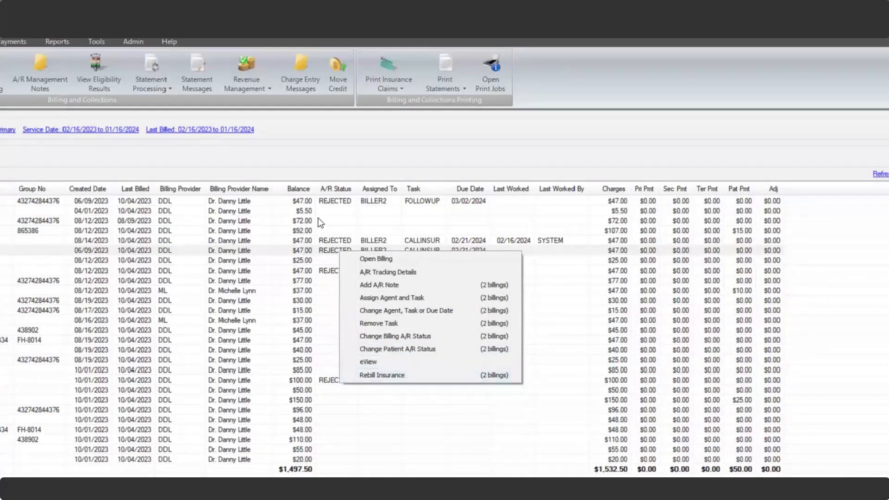
{"action": "left_click", "coordinate": [305, 168]}
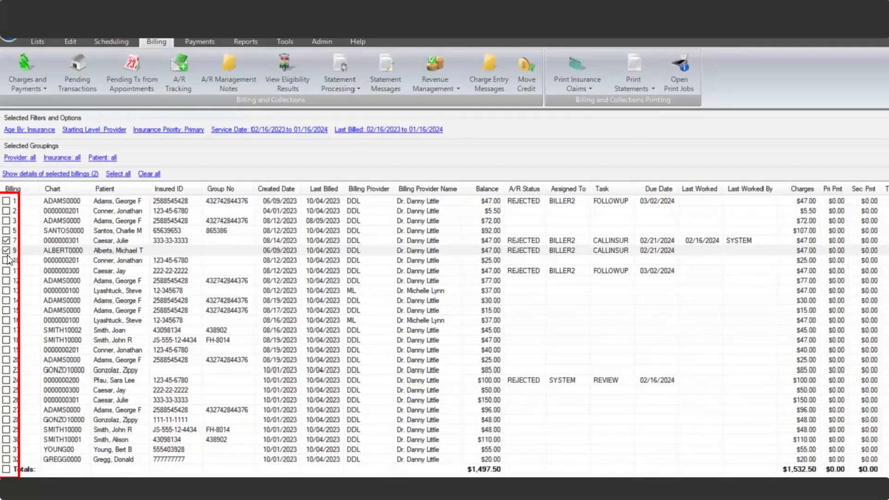
- Add billings 16, 17, 18 and 19 to the selection, and review the batch actions available for all selected billings
{"action": "left_click", "coordinate": [6, 320]}
{"action": "left_click", "coordinate": [6, 331]}
{"action": "left_click", "coordinate": [6, 350]}
{"action": "left_click", "coordinate": [6, 340]}
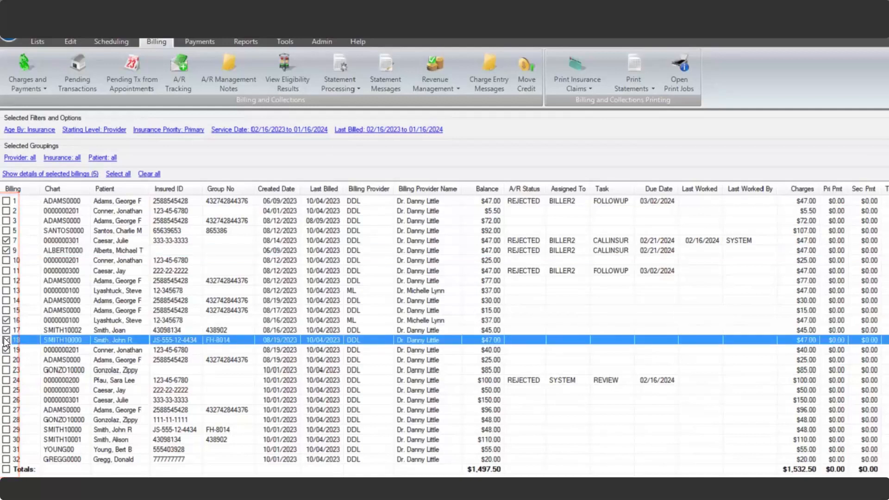
{"action": "left_click", "coordinate": [76, 328]}
{"action": "right_click", "coordinate": [76, 328]}
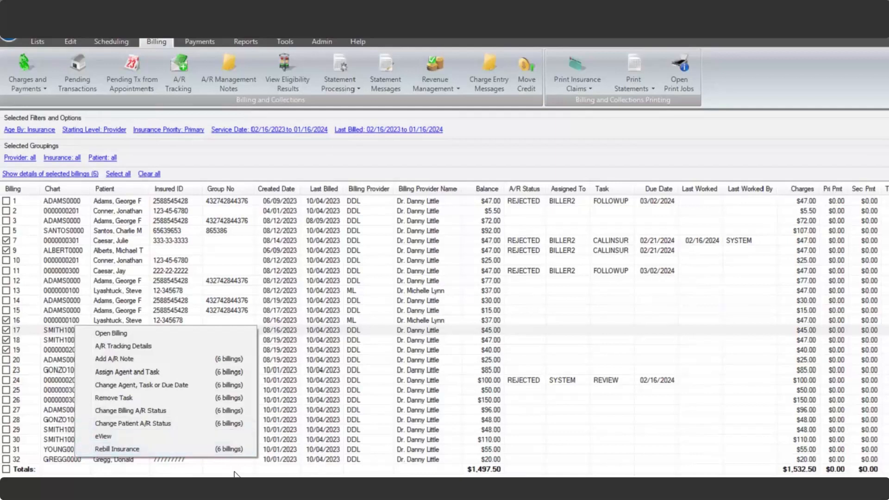
{"action": "left_click", "coordinate": [368, 458]}
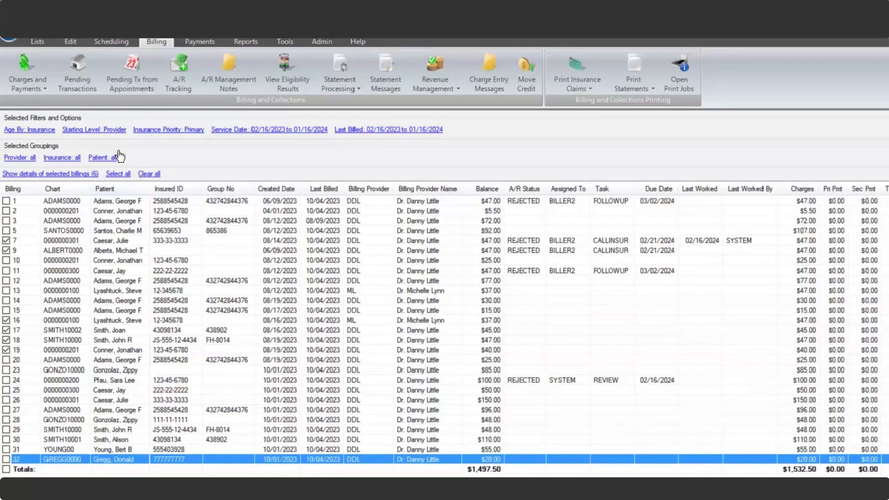
- Filter the A/R tracking list to Assigned Only billings assigned to BILLER2, and run the filter
{"action": "left_click", "coordinate": [39, 133]}
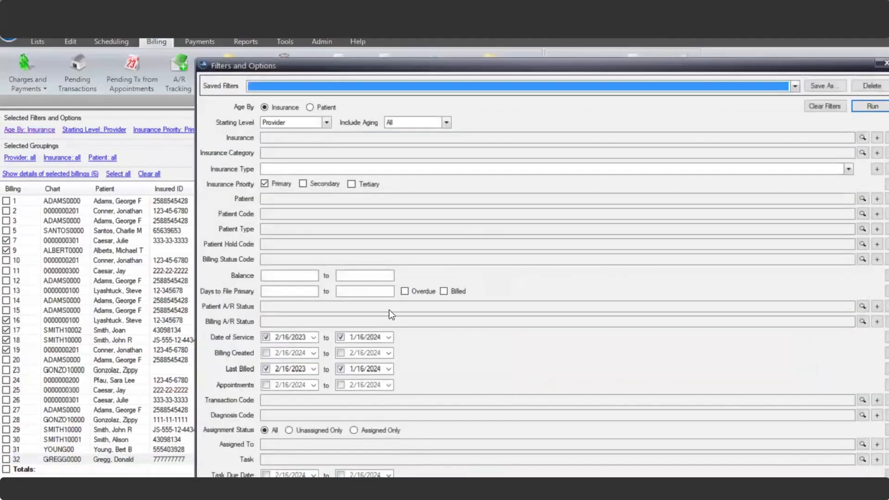
{"action": "left_click", "coordinate": [353, 431]}
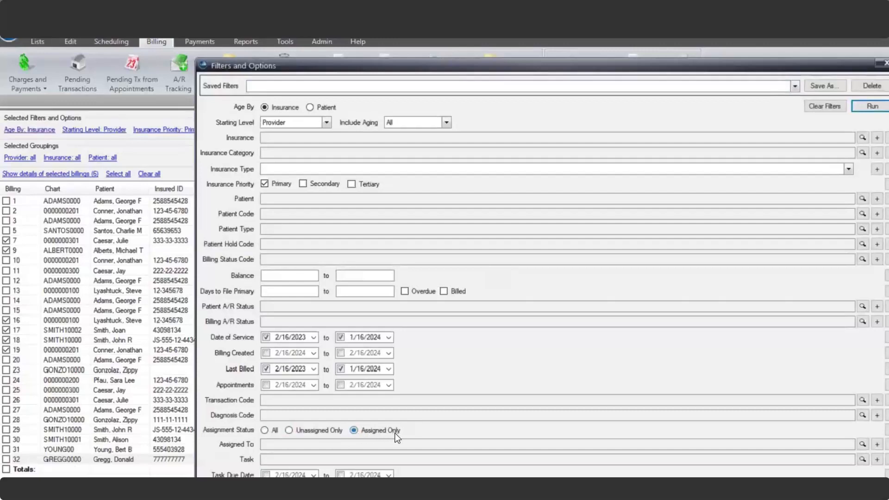
{"action": "left_click", "coordinate": [862, 444]}
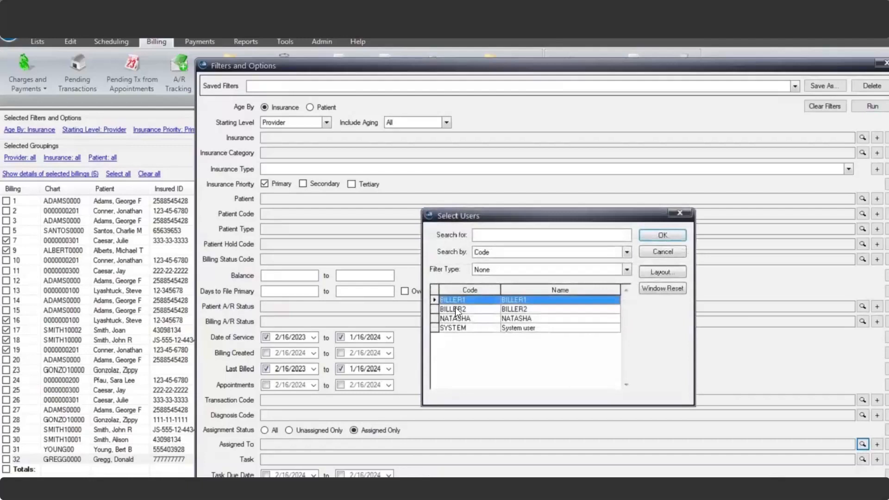
{"action": "left_click", "coordinate": [454, 309]}
{"action": "left_click", "coordinate": [655, 232]}
{"action": "left_click", "coordinate": [862, 107]}
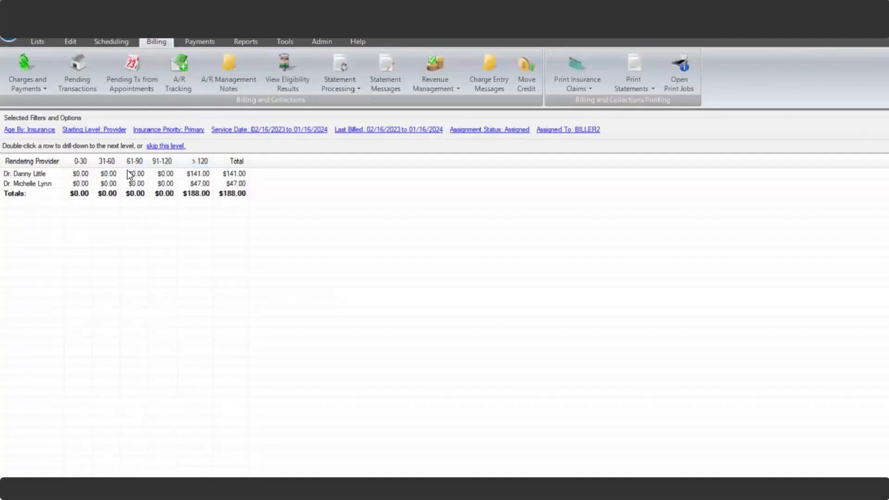
- Skip the provider, insurance and patient levels to list the individual billings assigned to BILLER2
{"action": "left_click", "coordinate": [170, 145]}
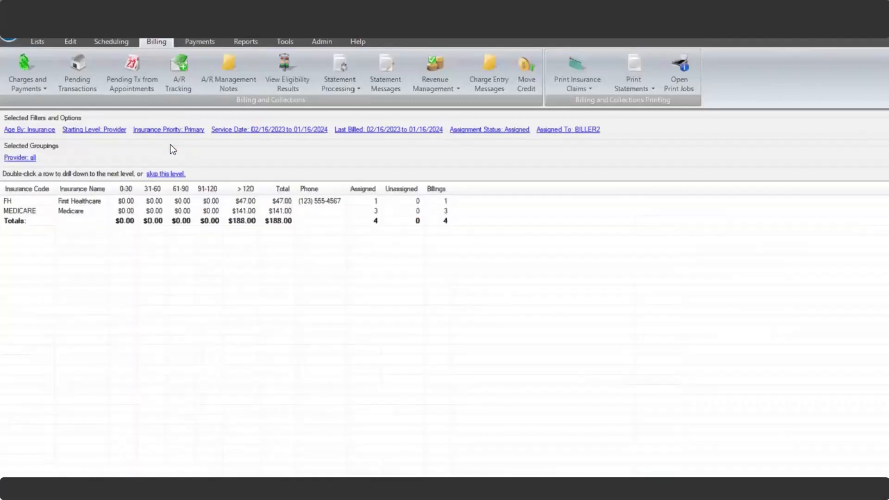
{"action": "left_click", "coordinate": [173, 175]}
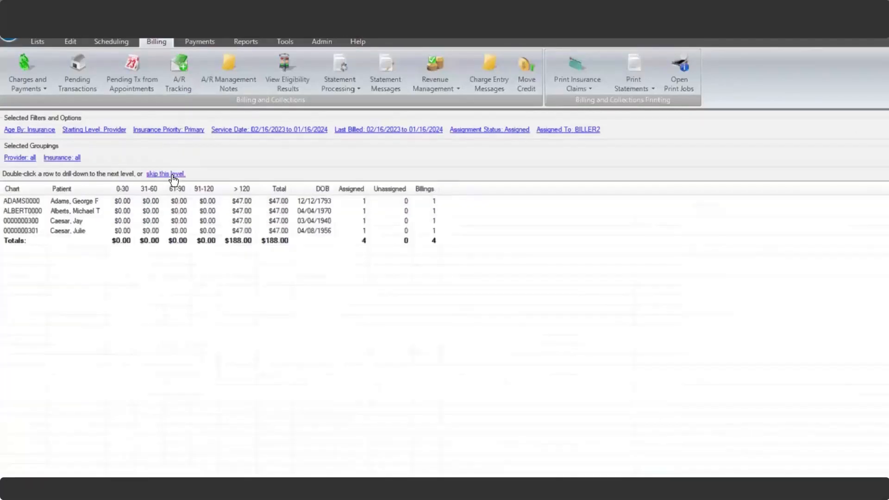
{"action": "left_click", "coordinate": [172, 175]}
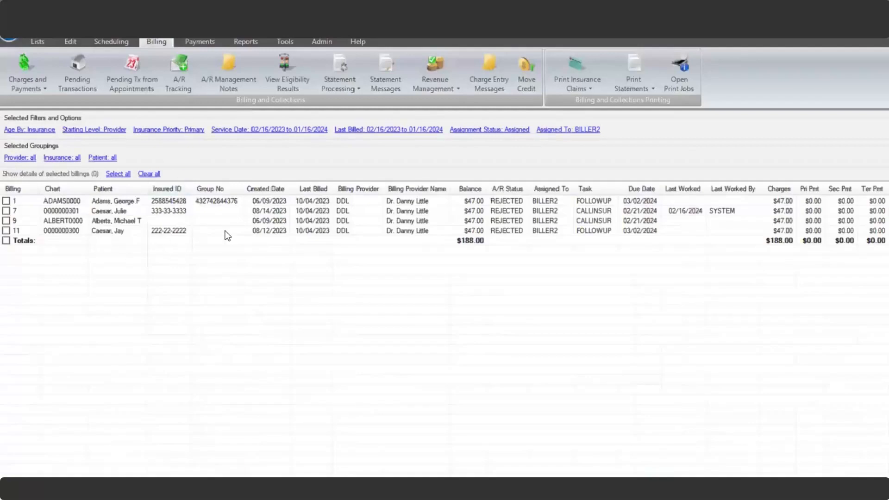